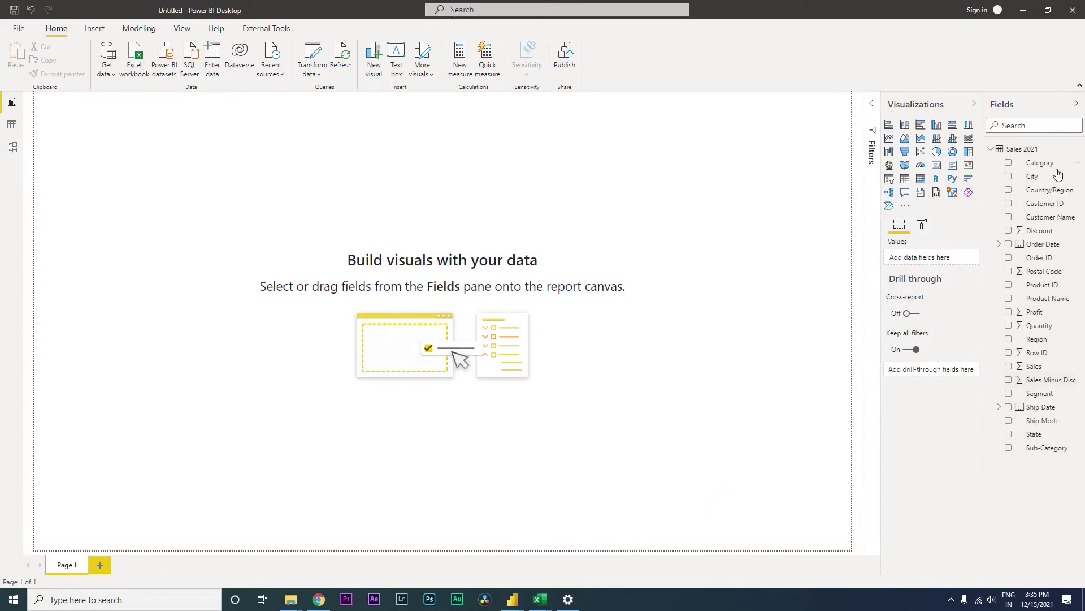
- Add a calculated column to the Sales 2021 table with the formula WeekNum = WEEKNUM('Sales 2021'[Order Date])
{"action": "left_click", "coordinate": [1078, 150]}
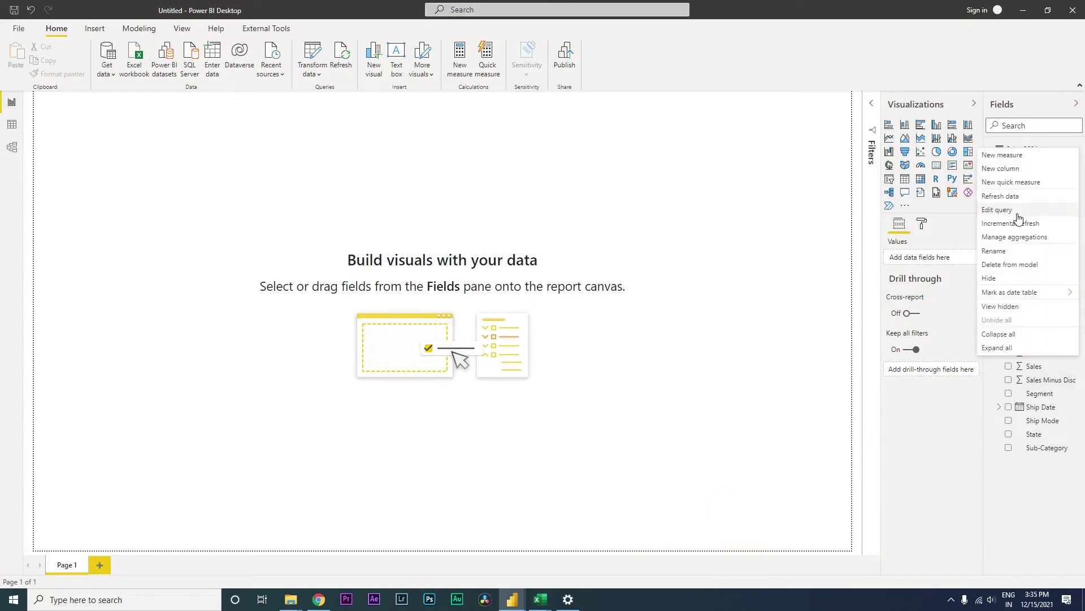
{"action": "key", "text": "Escape"}
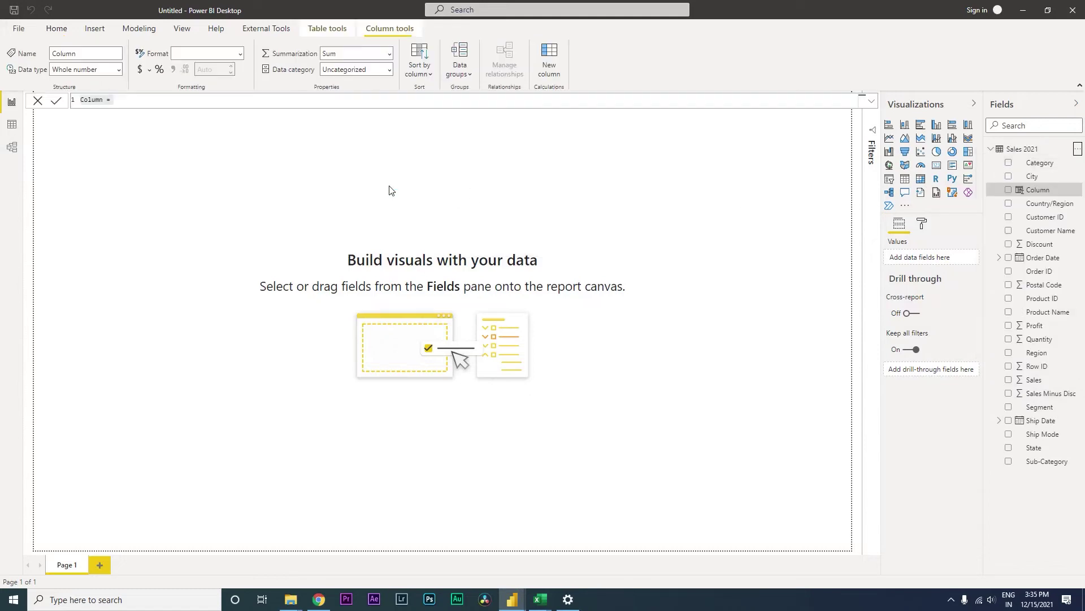
{"action": "type", "text": "Week"}
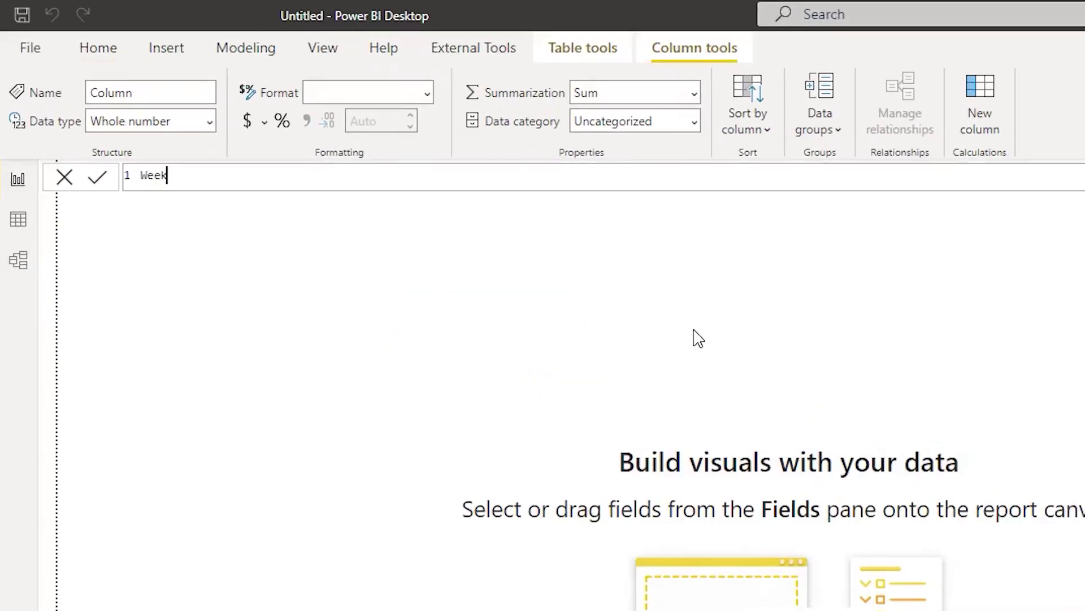
{"action": "type", "text": "Num = week"}
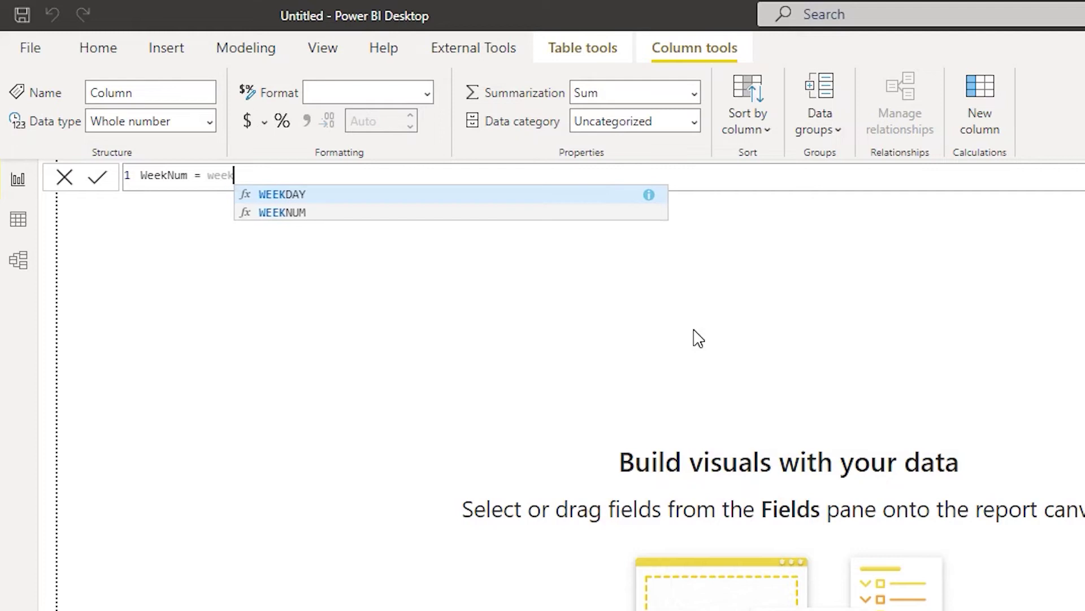
{"action": "key", "text": "Down"}
{"action": "key", "text": "Tab"}
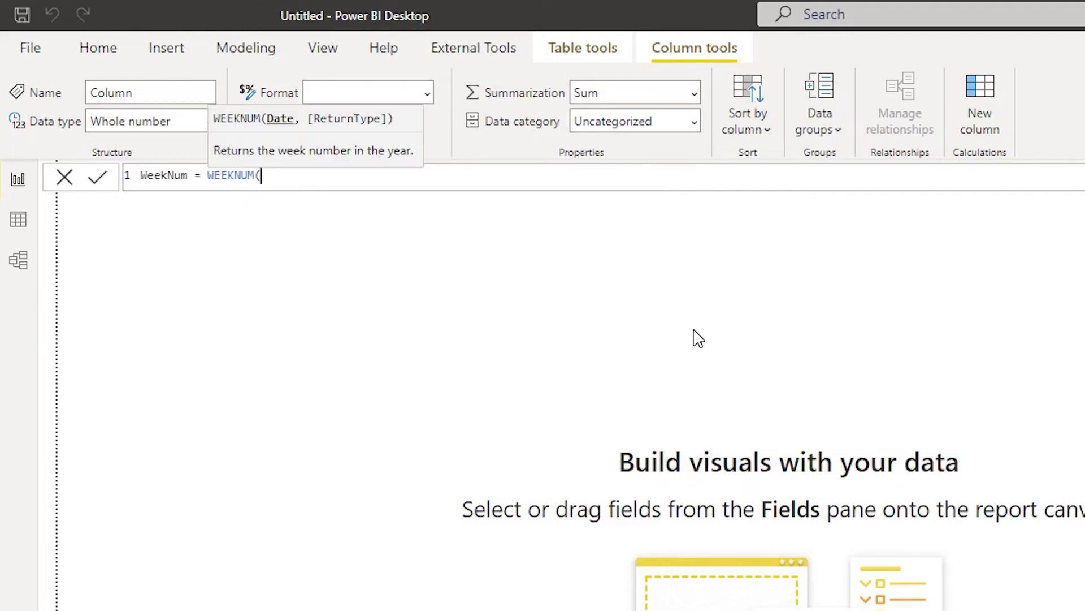
{"action": "type", "text": "orde"}
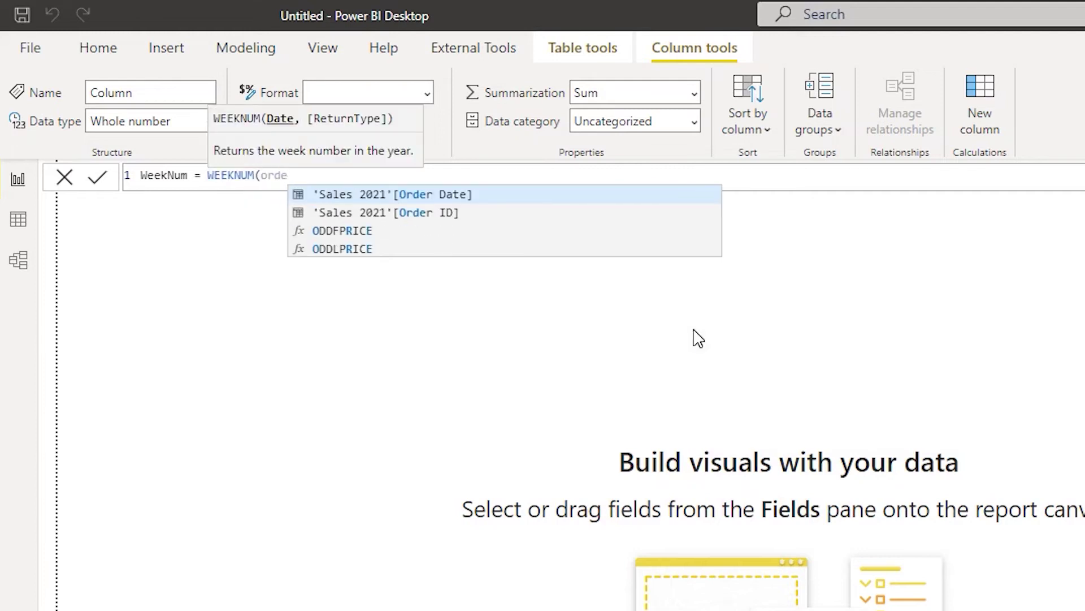
{"action": "key", "text": "Tab"}
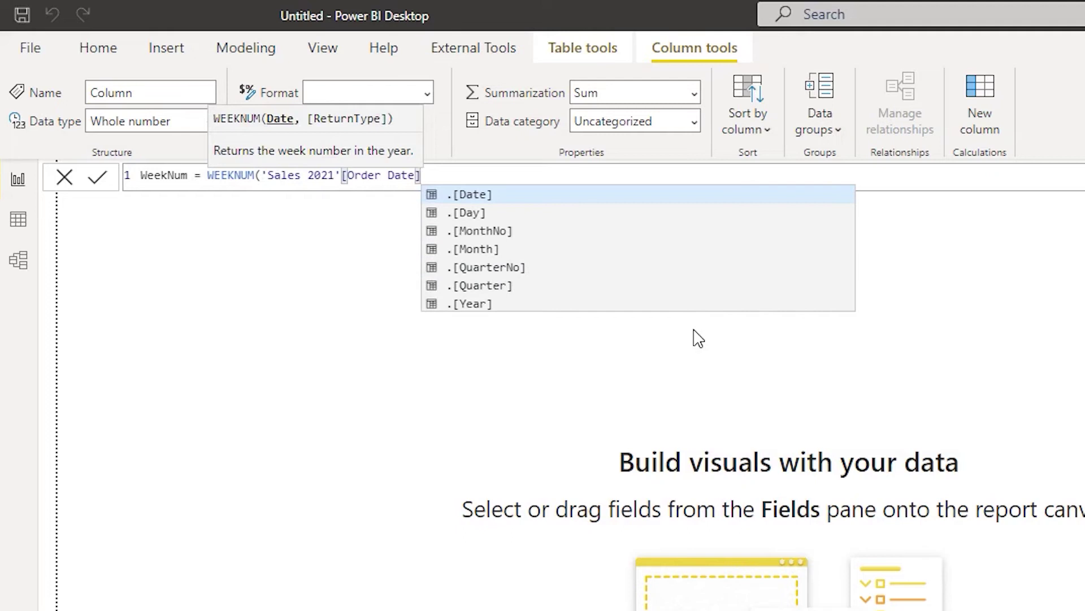
{"action": "type", "text": ")"}
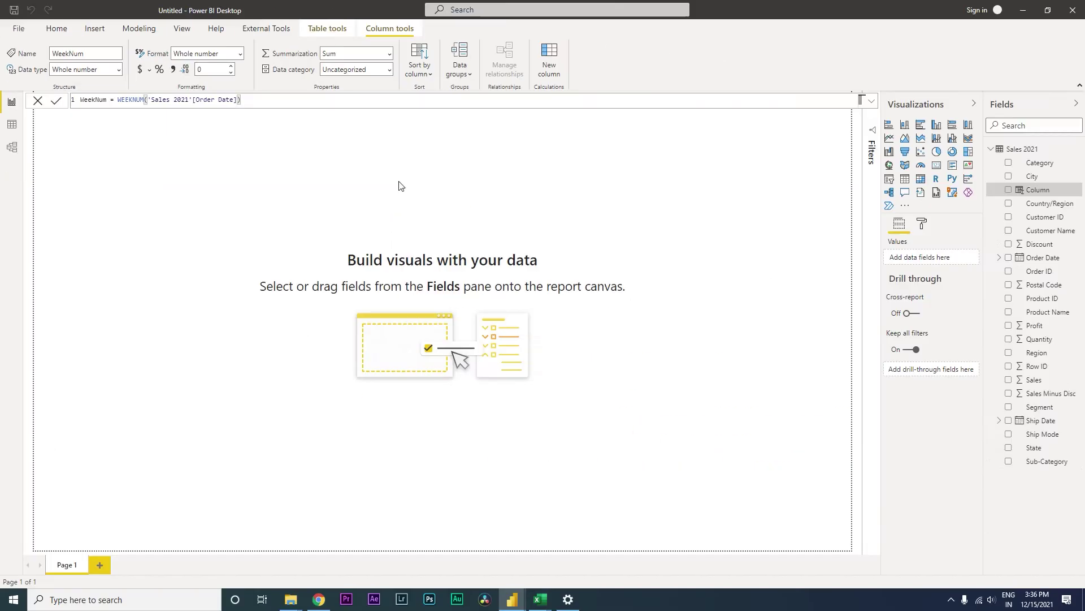
{"action": "key", "text": "Return"}
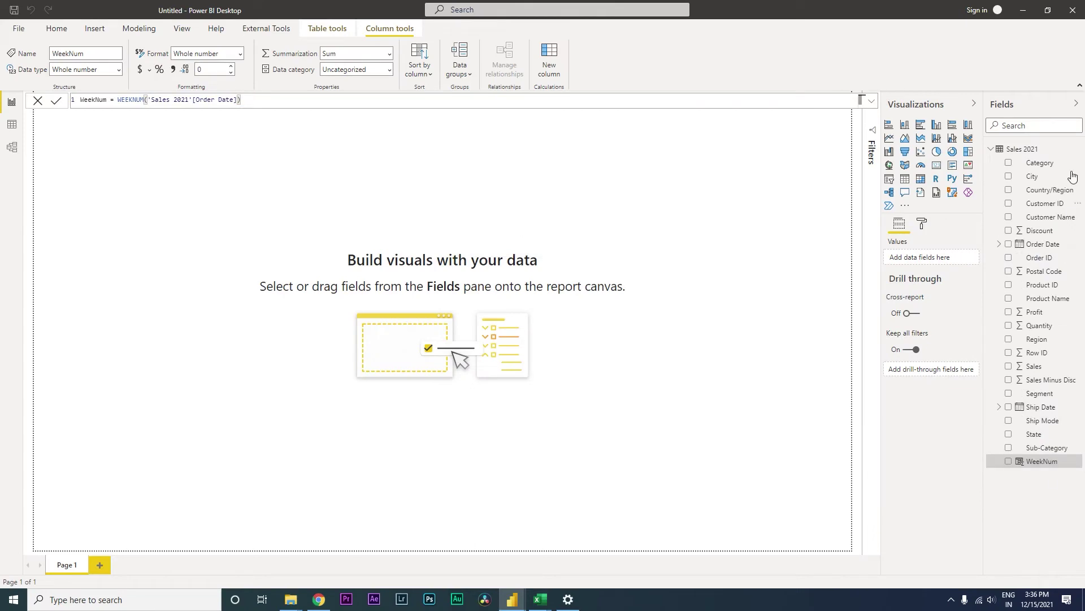
- Create a new column named WeekStartDate in the Sales 2021 table and start its formula with 'Sales 2021'[Order Date]
{"action": "right_click", "coordinate": [1074, 152]}
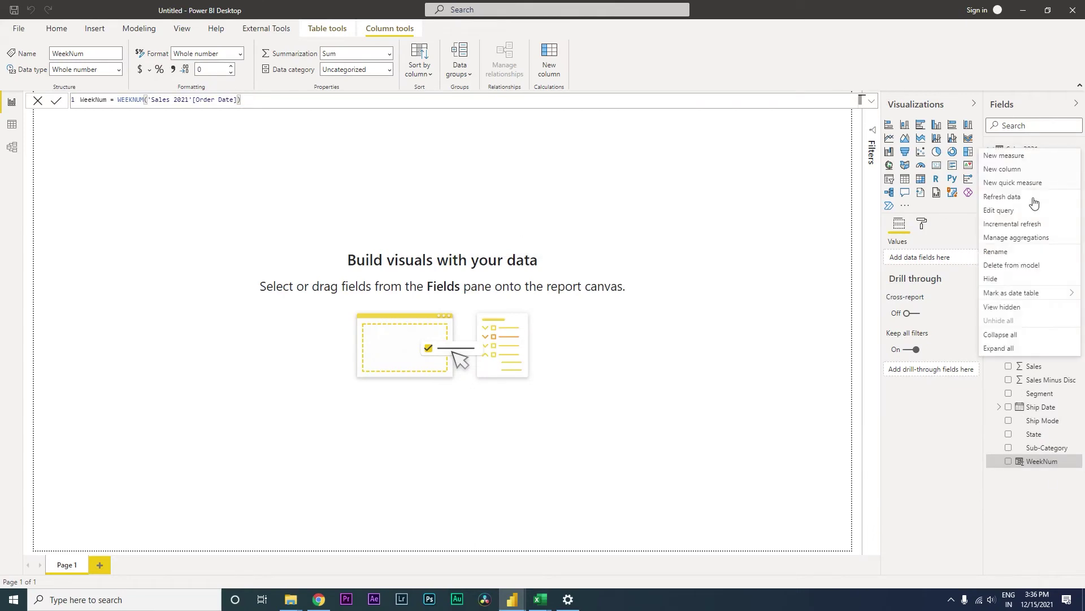
{"action": "left_click", "coordinate": [1016, 169]}
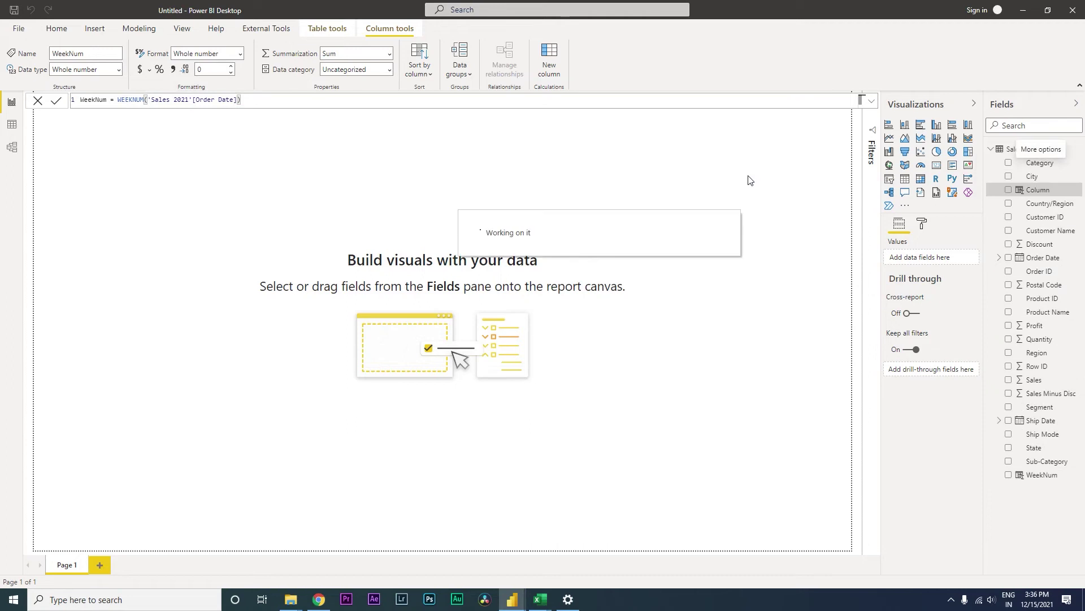
{"action": "type", "text": "WeekStart"}
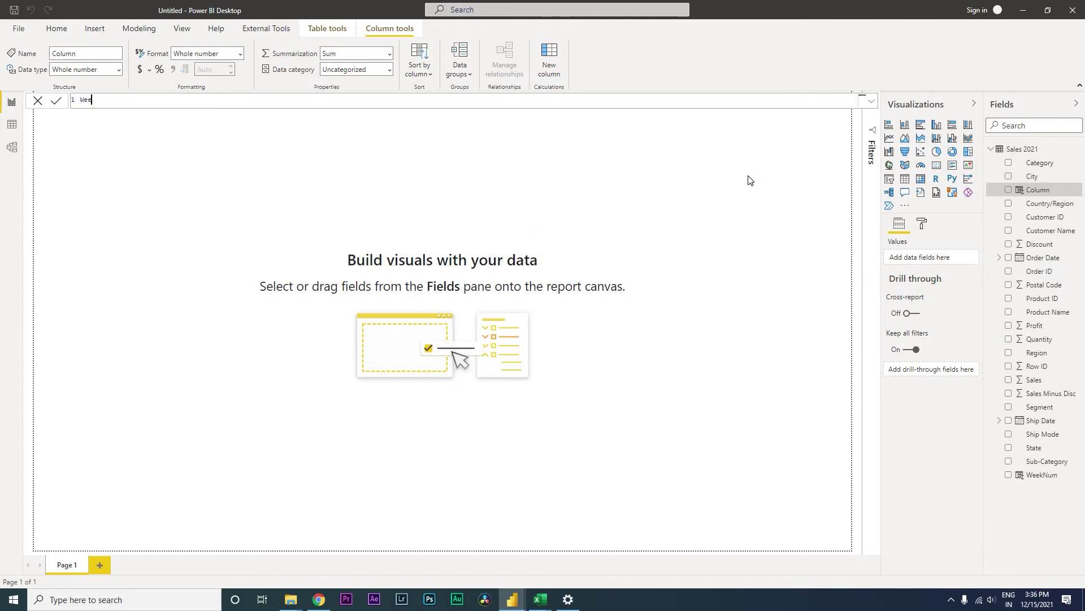
{"action": "type", "text": "Date ="}
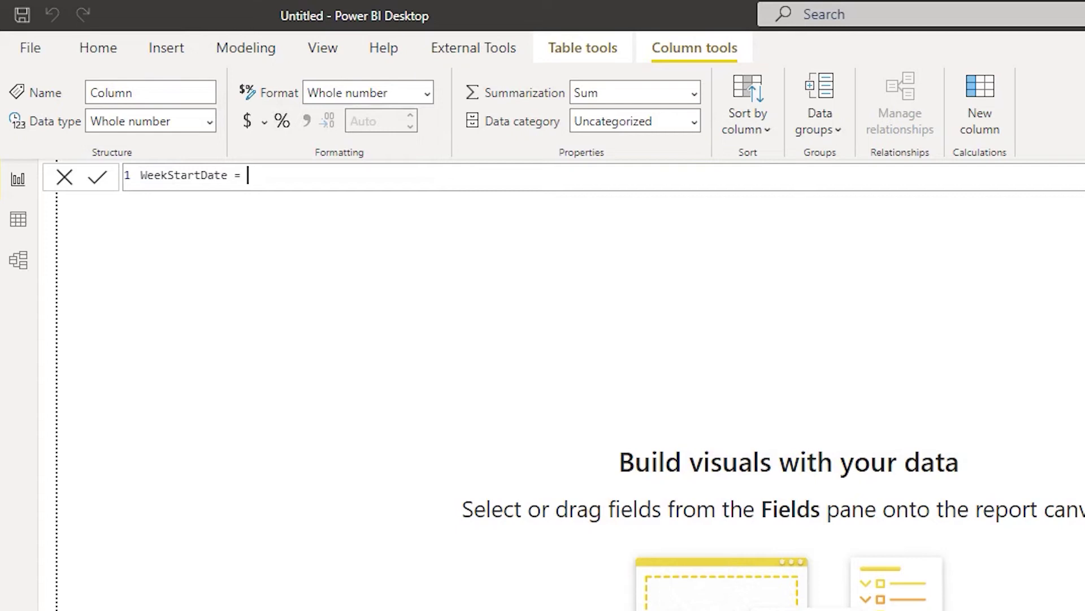
{"action": "type", "text": "order"}
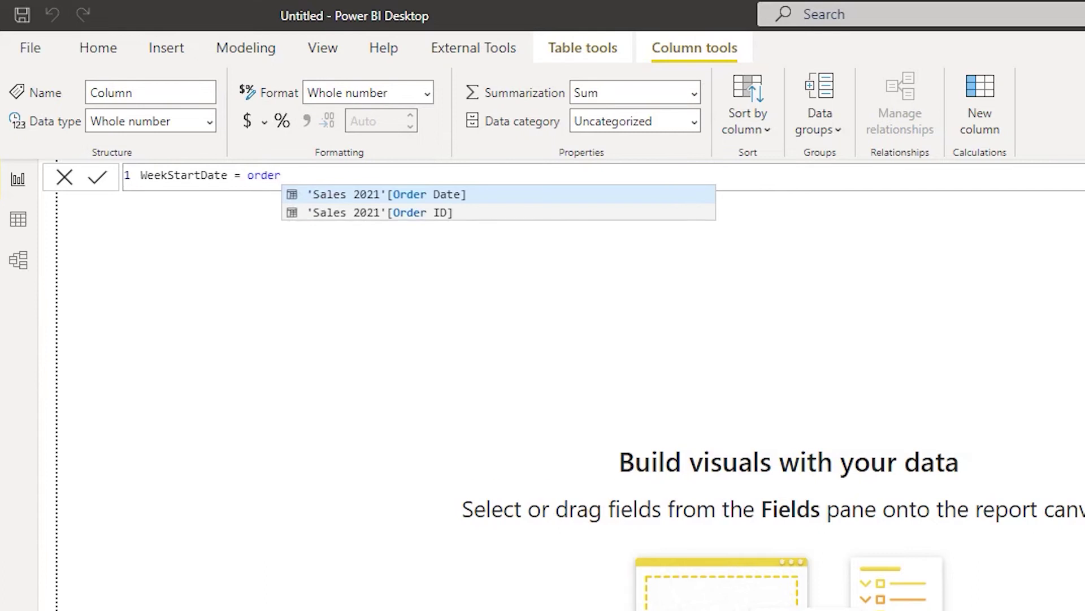
{"action": "key", "text": "Tab"}
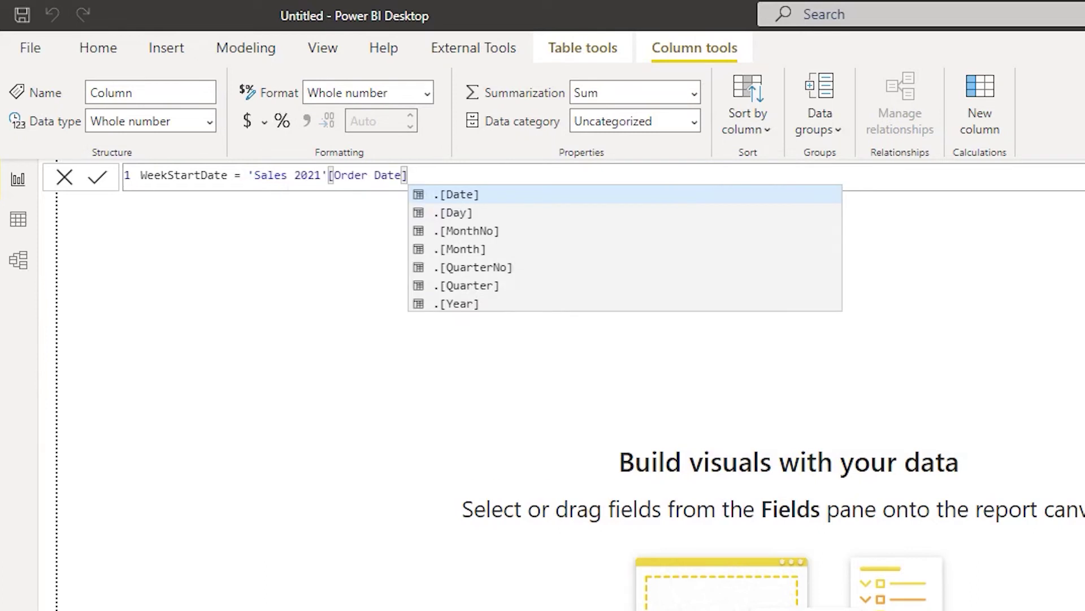
- Complete the WeekStartDate formula by appending +-1*WEEKDAY('Sales 2021'[Order Date],1)+1 and commit the column
{"action": "type", "text": "+-1"}
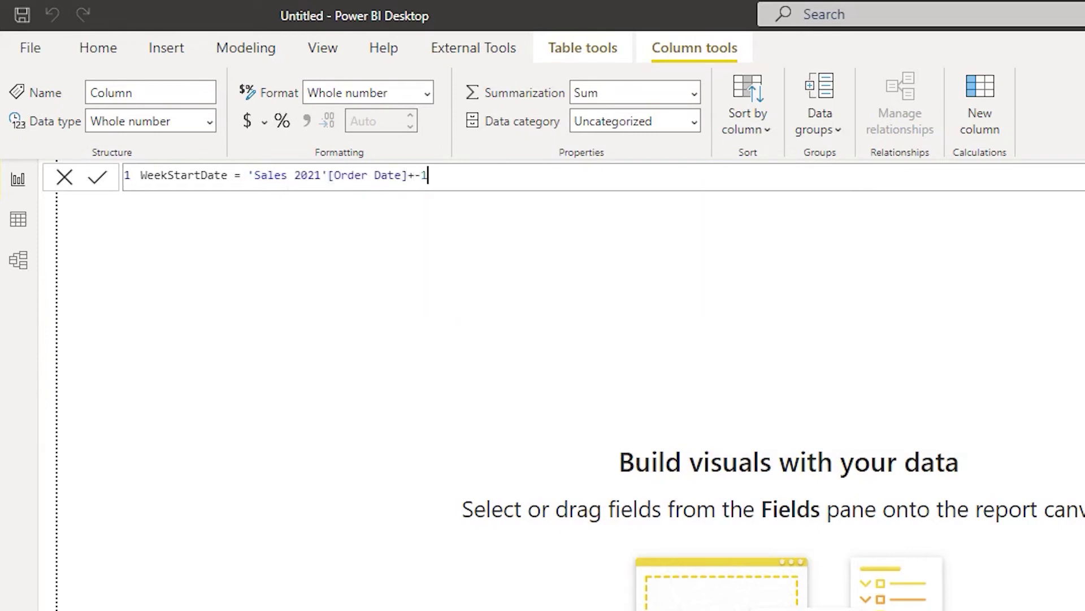
{"action": "type", "text": "*wee"}
{"action": "key", "text": "Tab"}
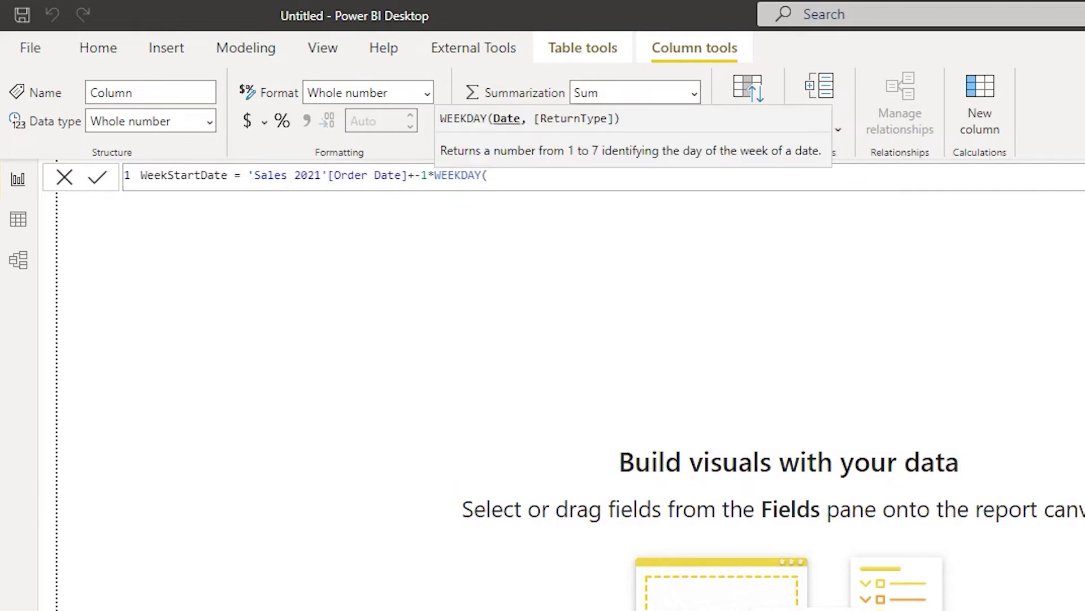
{"action": "type", "text": "order"}
{"action": "key", "text": "Tab"}
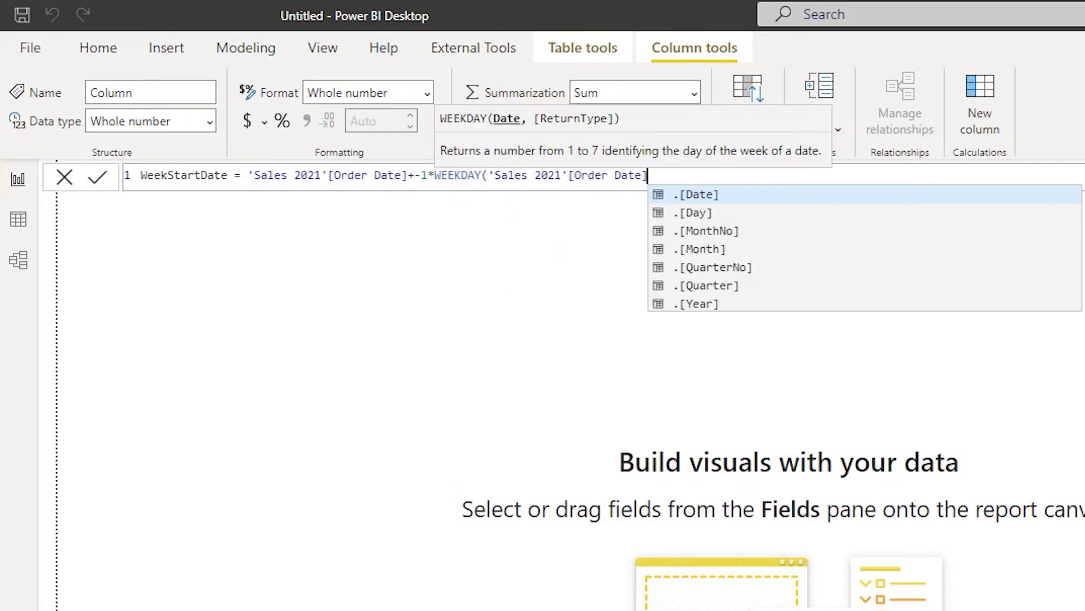
{"action": "type", "text": ")"}
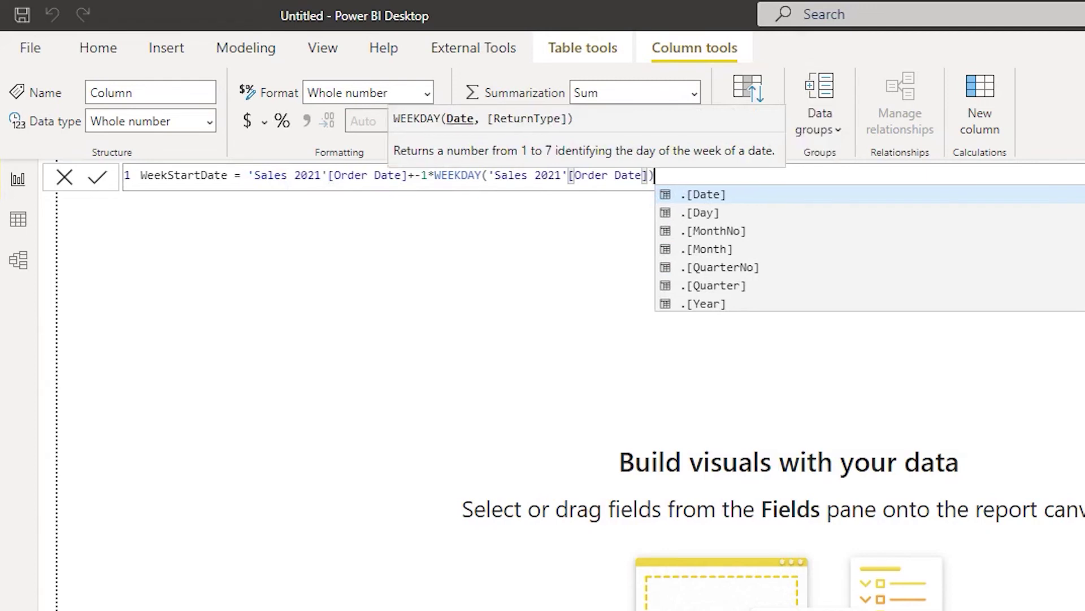
{"action": "type", "text": ",1"}
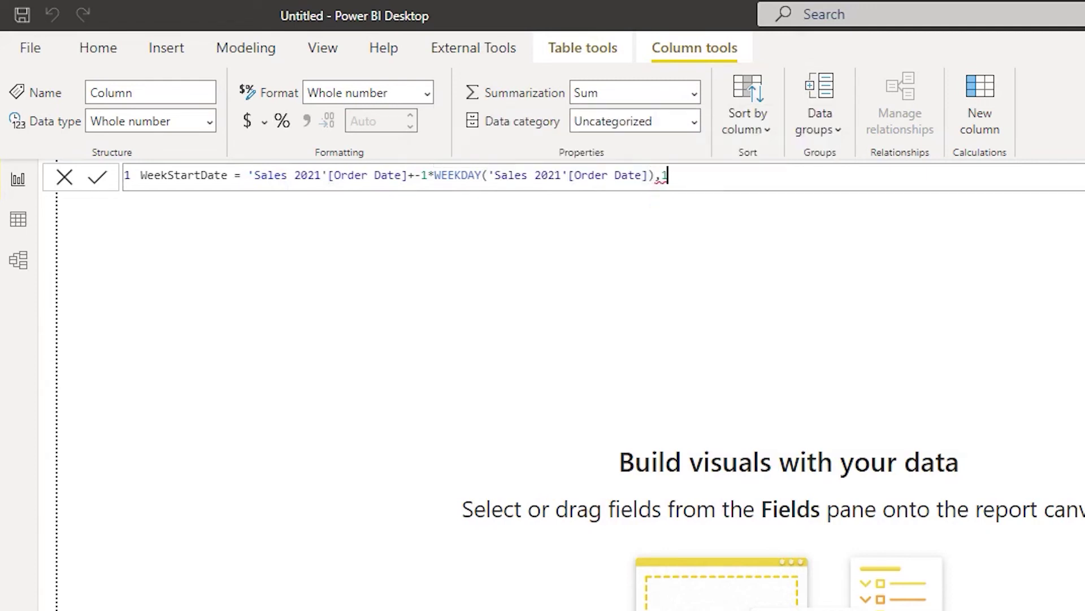
{"action": "key", "text": "BackSpace"}
{"action": "key", "text": "BackSpace"}
{"action": "key", "text": "BackSpace"}
{"action": "type", "text": ",1"}
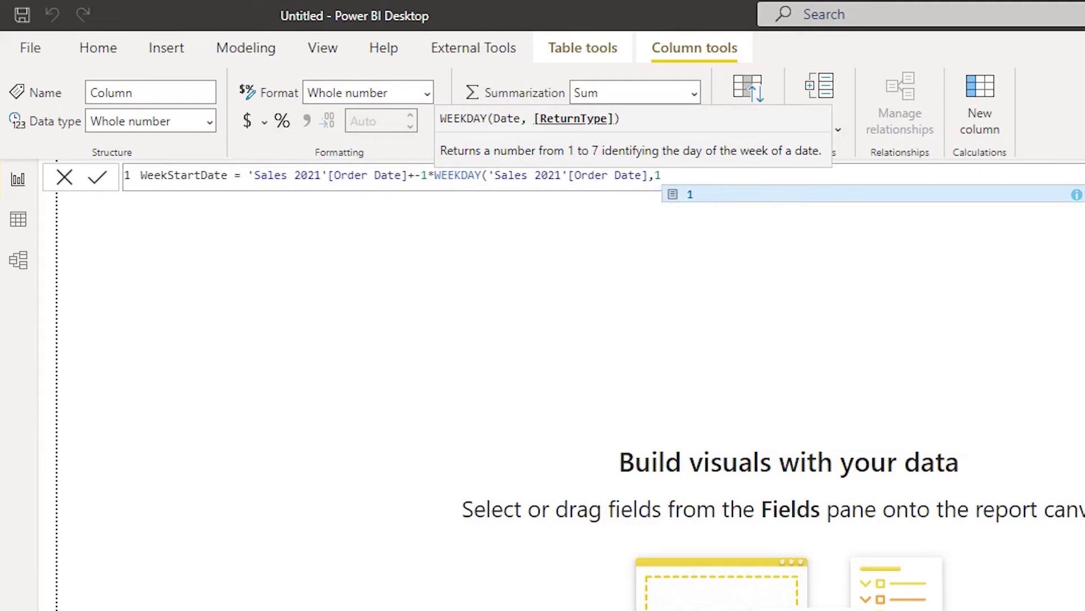
{"action": "type", "text": ")"}
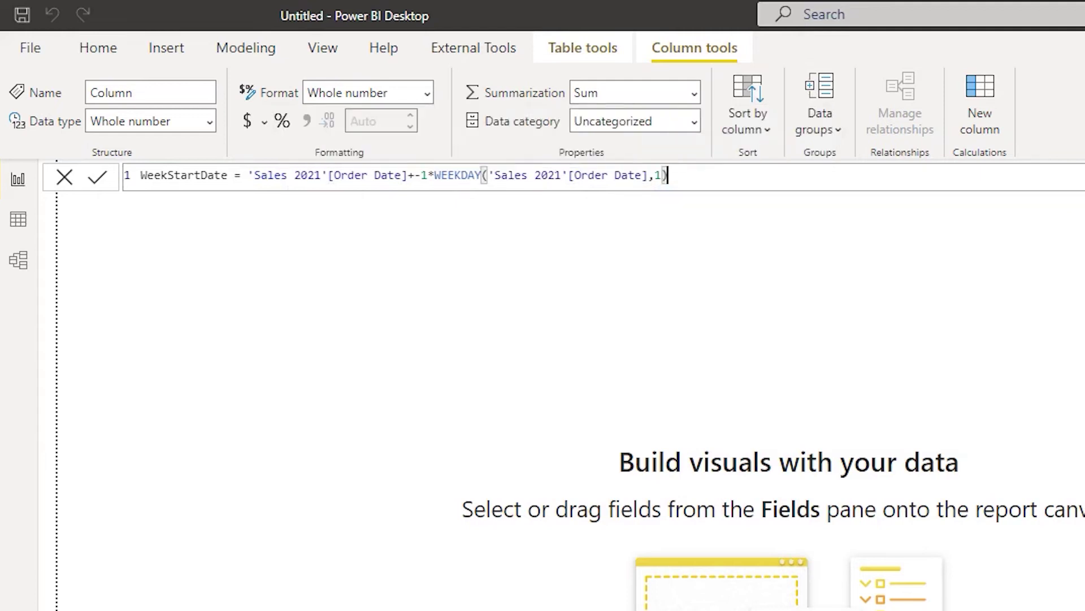
{"action": "type", "text": "+1"}
{"action": "key", "text": "Return"}
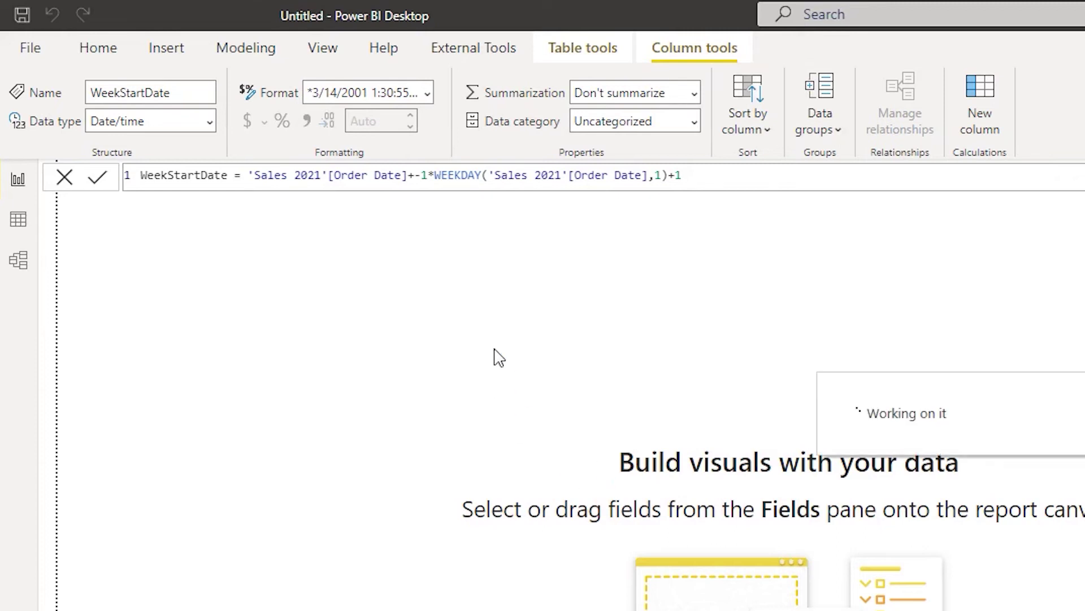
- Create a new column named WeekEndDate in the Sales 2021 table and start its formula with 'Sales 2021'[Order Date]+7
{"action": "type", "text": "WeekEn"}
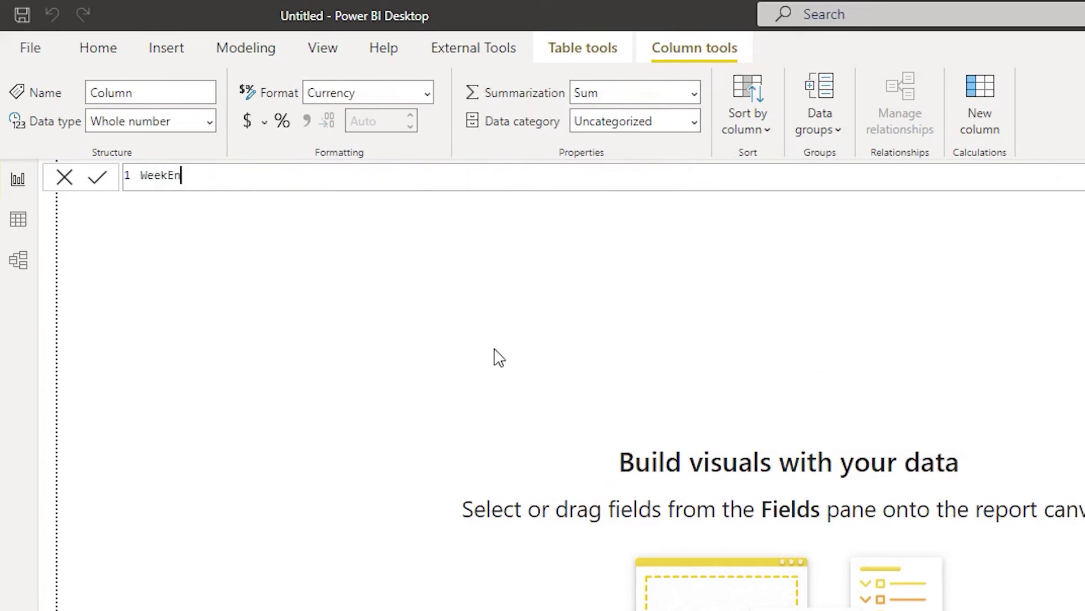
{"action": "type", "text": "dDate = order"}
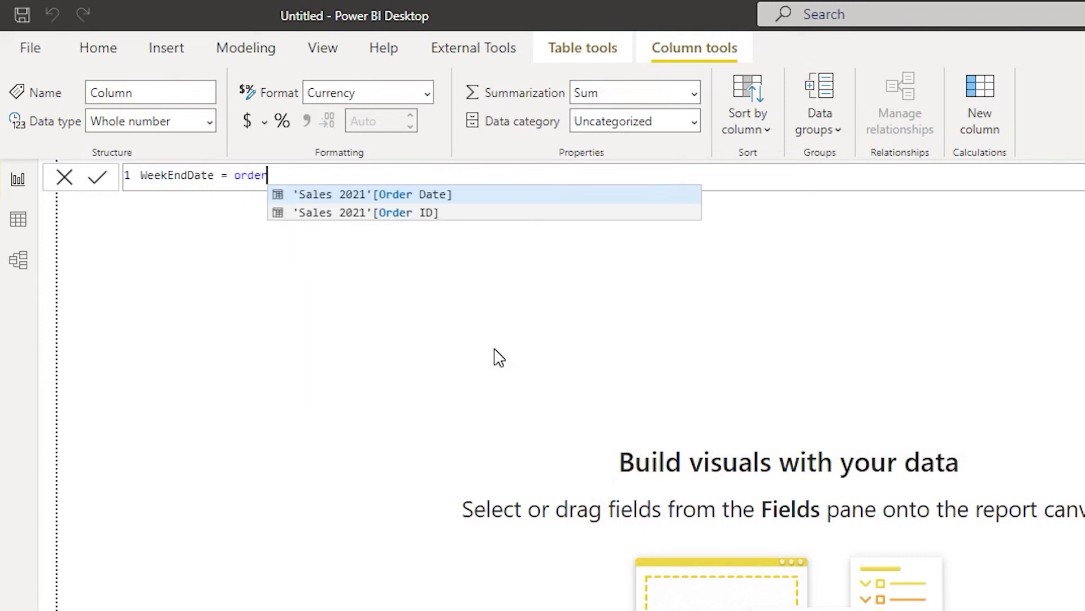
{"action": "key", "text": "Tab"}
{"action": "type", "text": "]"}
{"action": "key", "text": "Escape"}
{"action": "type", "text": "+7"}
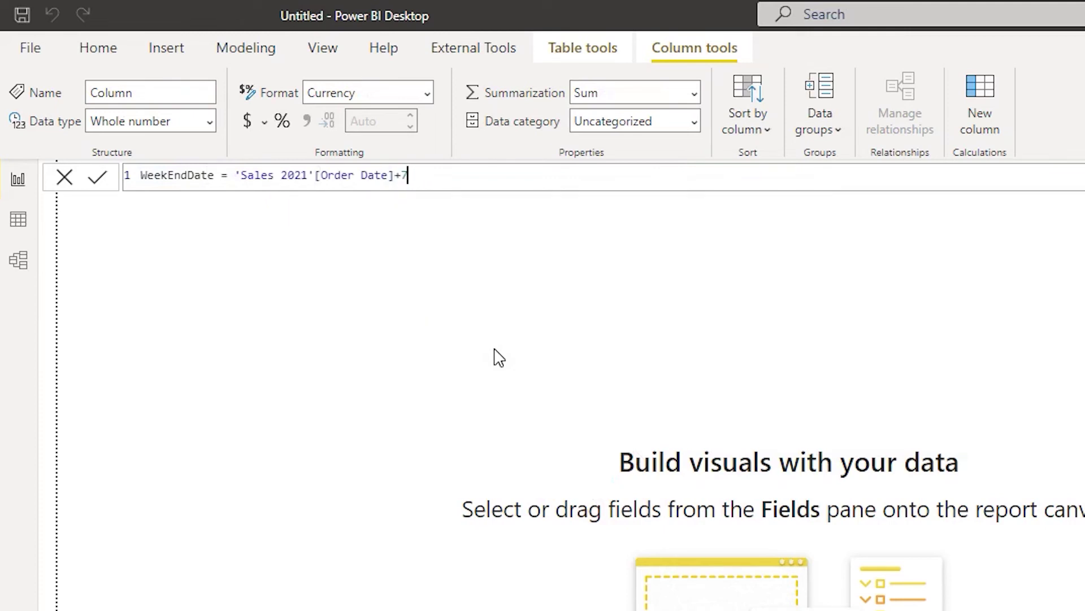
- Complete the WeekEndDate formula by appending -1*WEEKDAY('Sales 2021'[Order Date],1) and commit the column
{"action": "type", "text": "-1*wee"}
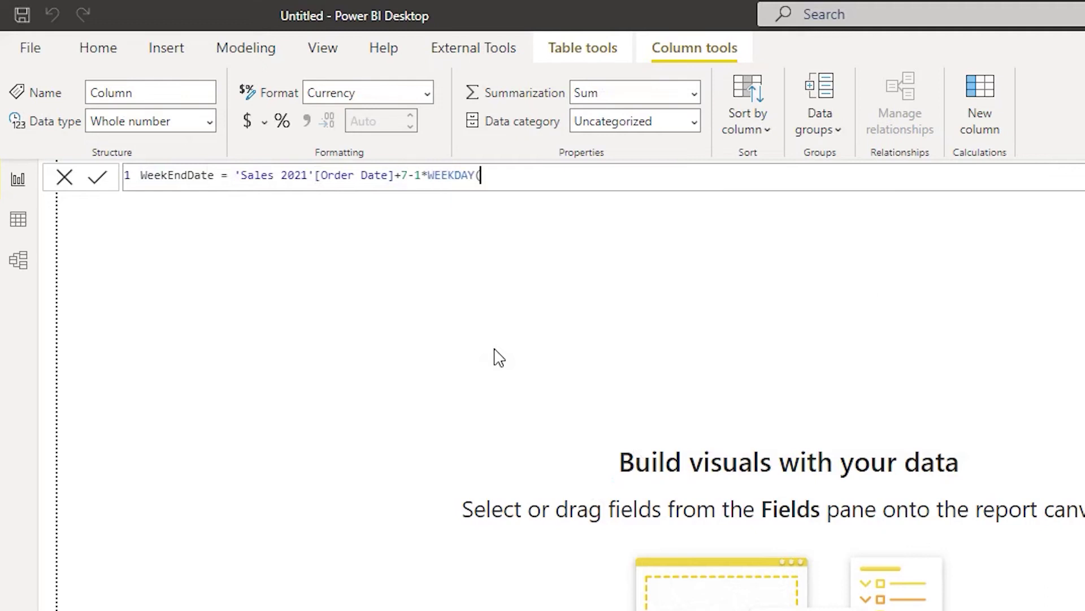
{"action": "key", "text": "Tab"}
{"action": "type", "text": "order"}
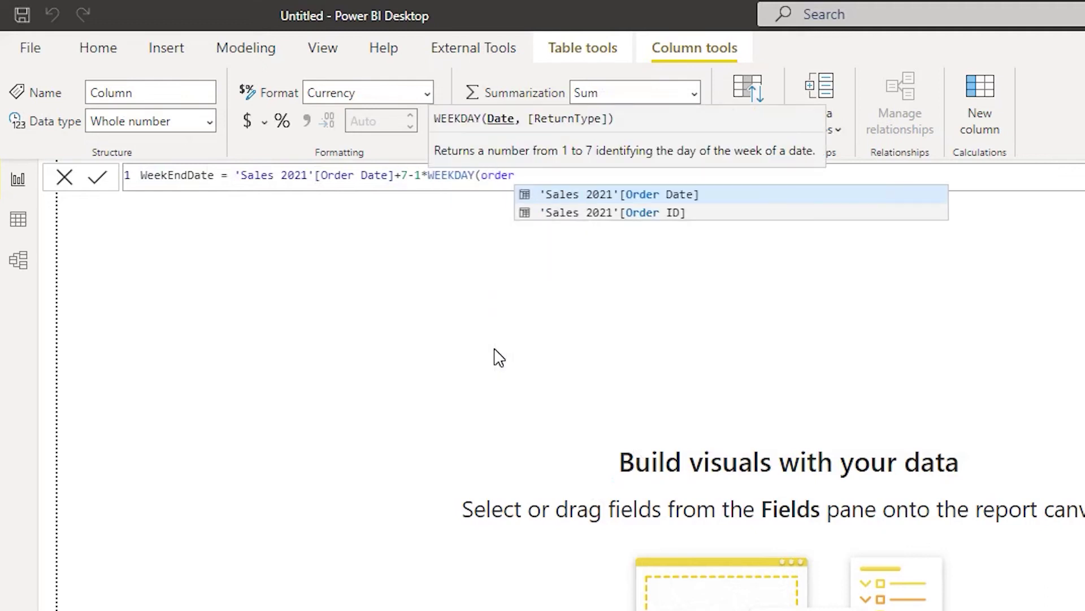
{"action": "key", "text": "Tab"}
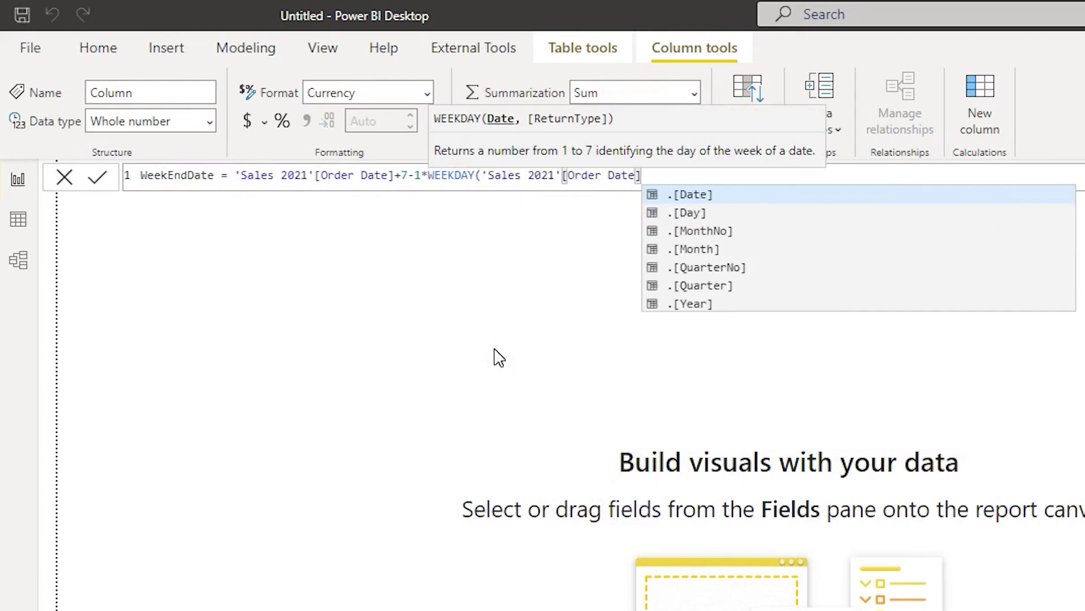
{"action": "key", "text": "Escape"}
{"action": "type", "text": ","}
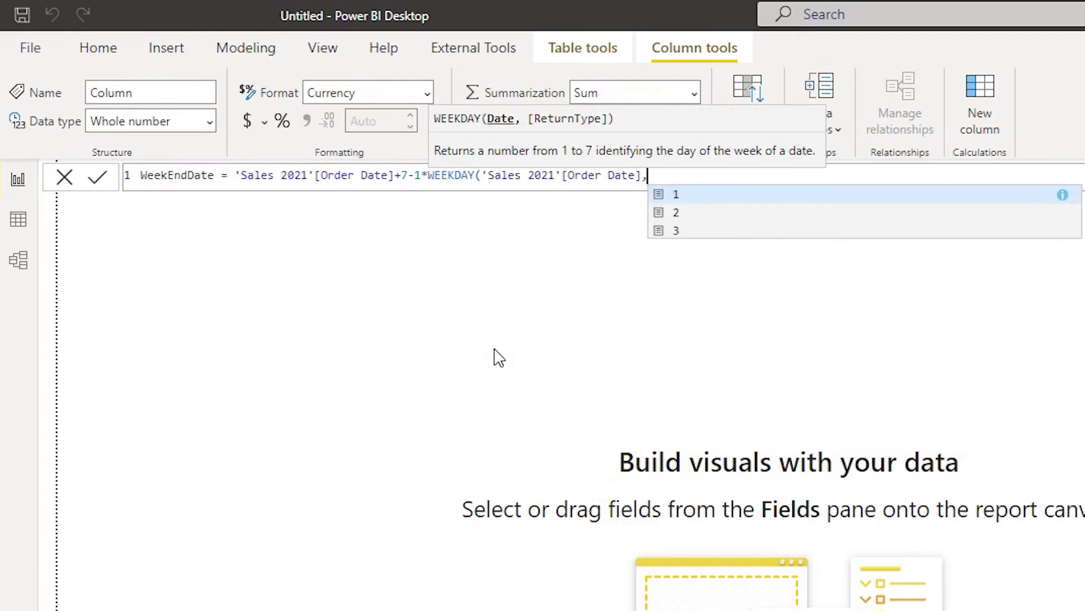
{"action": "type", "text": "1)"}
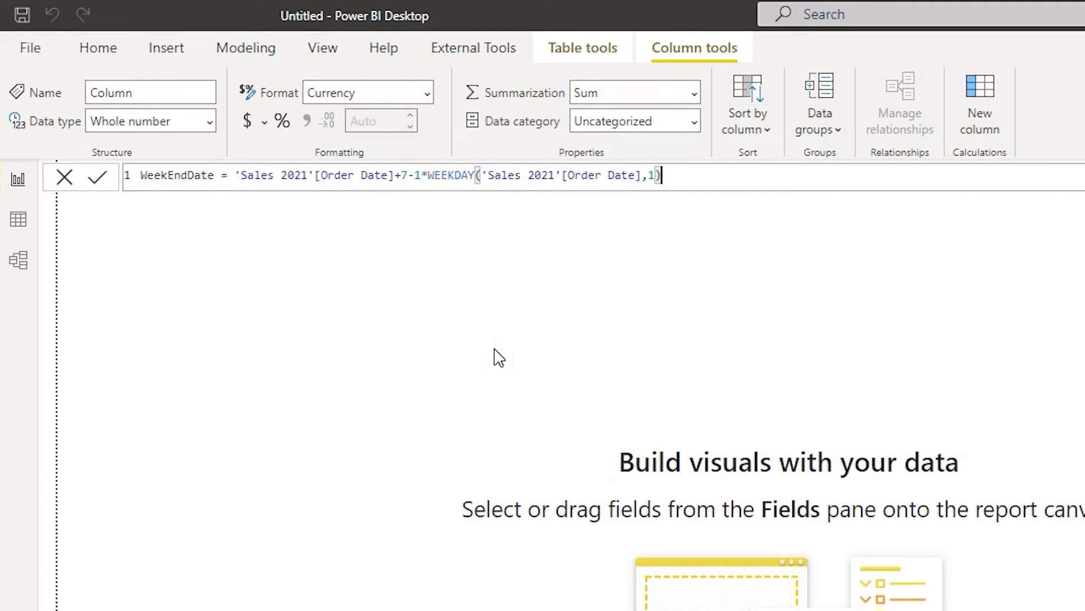
{"action": "key", "text": "Return"}
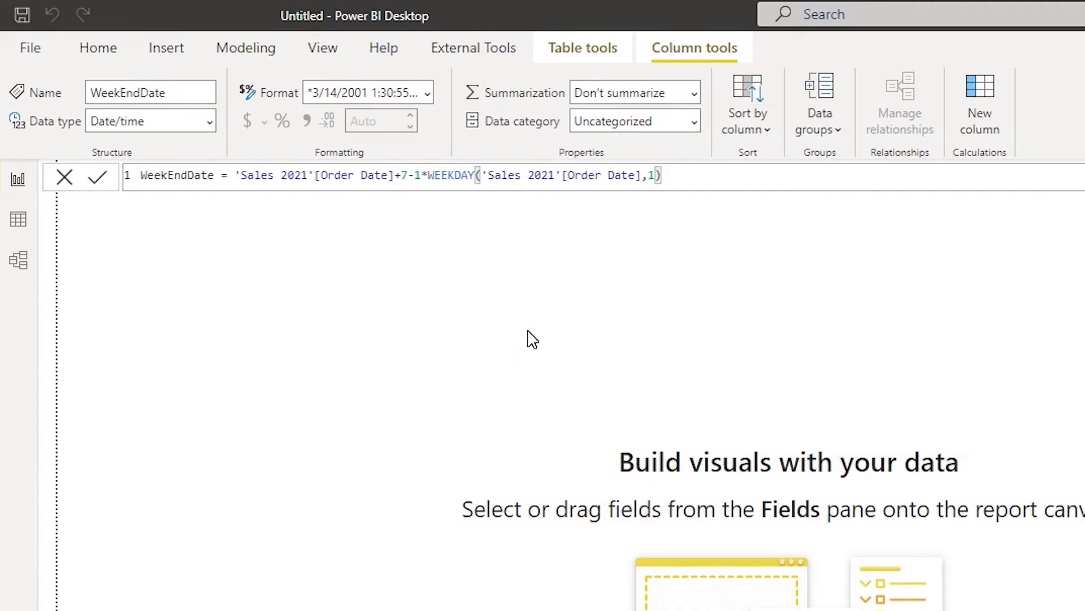
- Create a new column named WeekRank in the Sales 2021 table and start its formula with the RANKX function
{"action": "right_click", "coordinate": [1073, 164]}
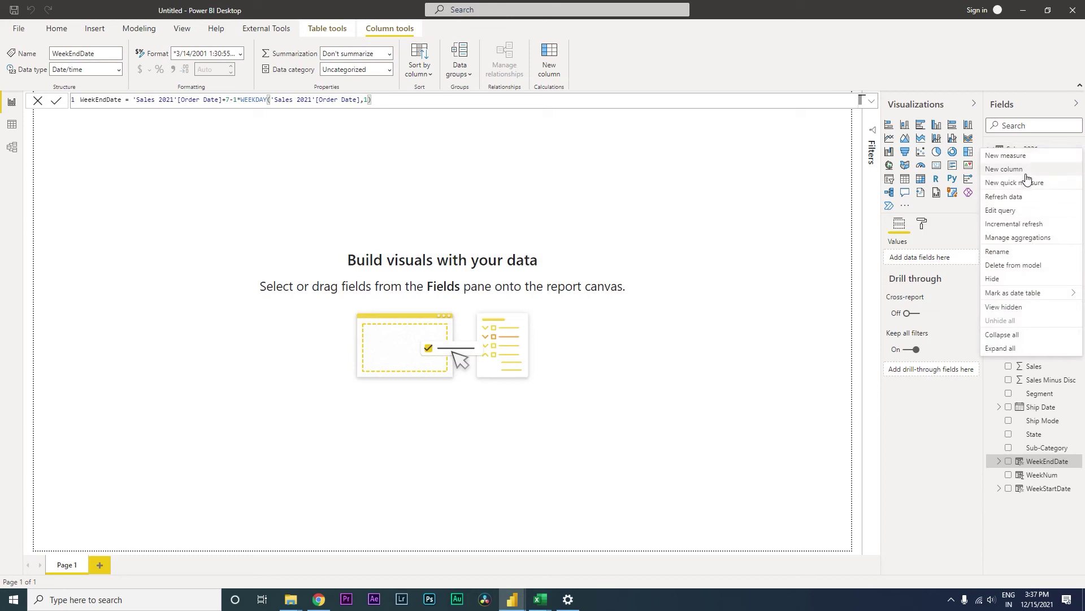
{"action": "left_click", "coordinate": [1023, 169]}
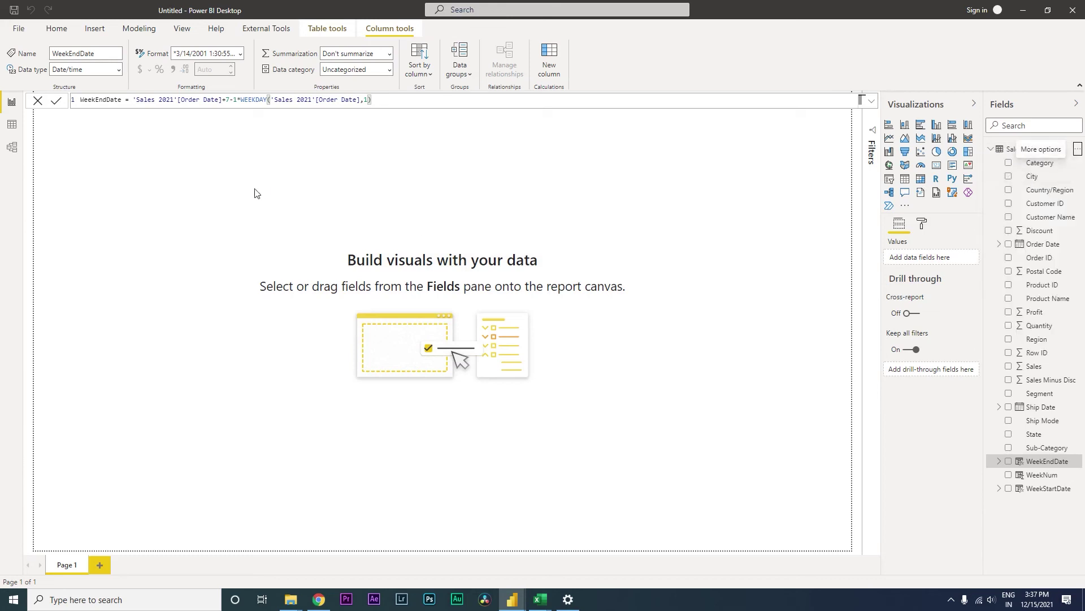
{"action": "type", "text": "WeekR"}
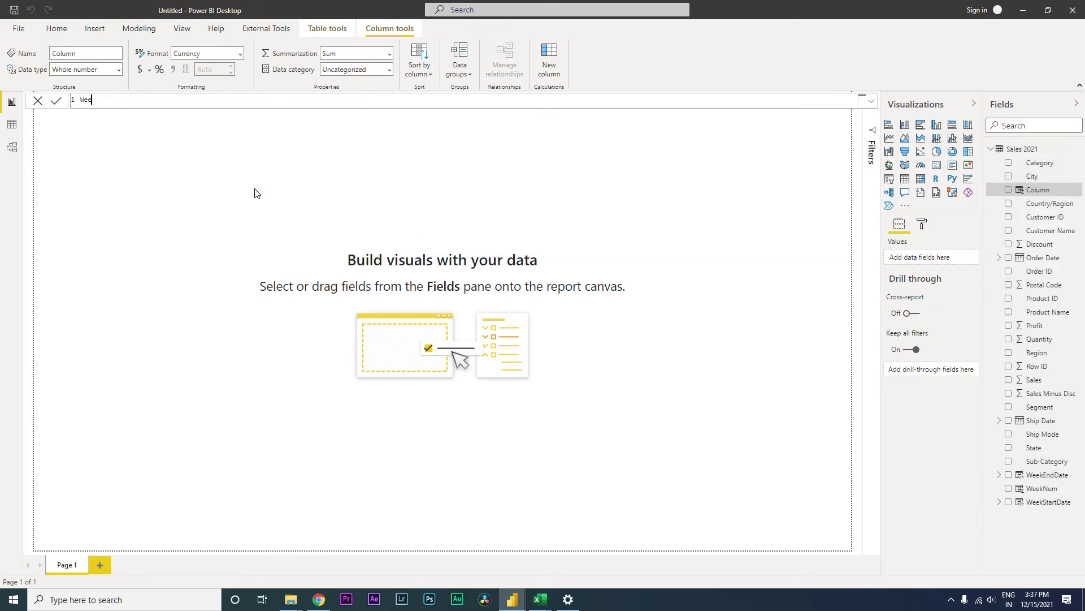
{"action": "type", "text": "ank"}
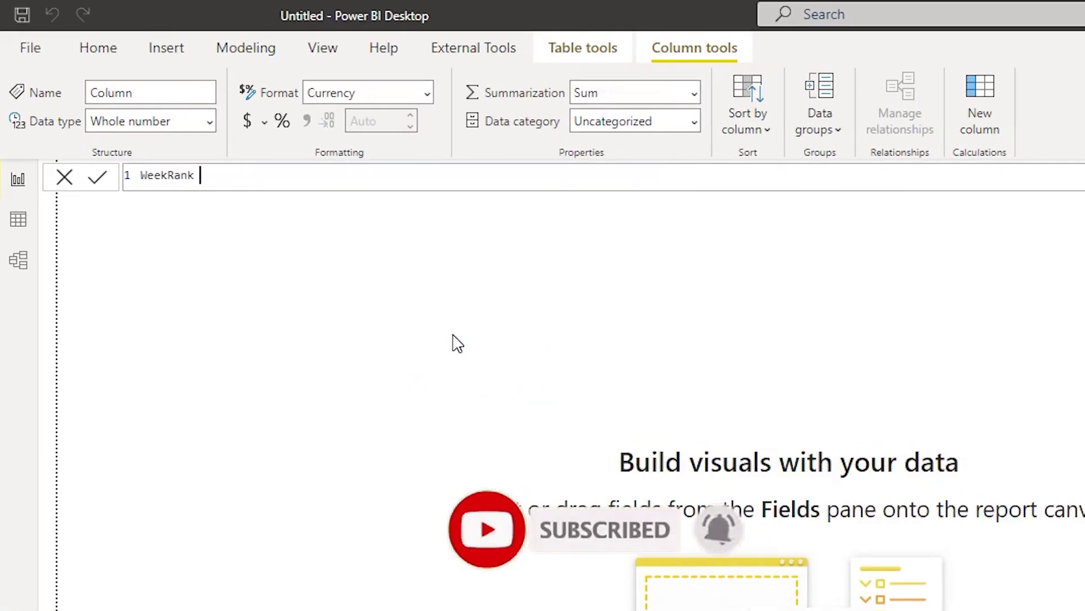
{"action": "type", "text": " = "}
{"action": "type", "text": "rank"}
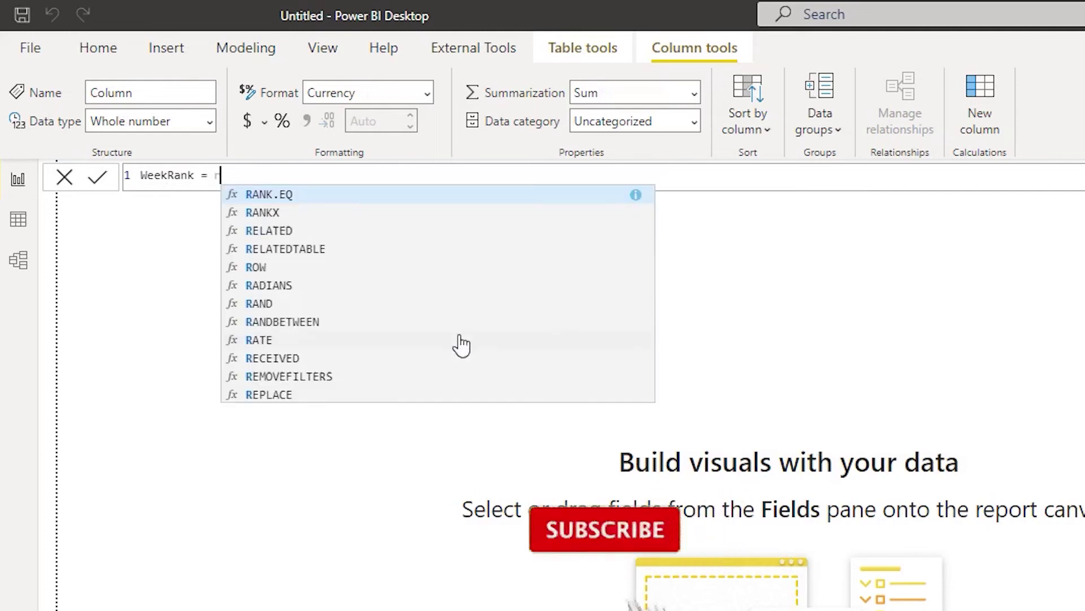
{"action": "key", "text": "Down"}
{"action": "key", "text": "Tab"}
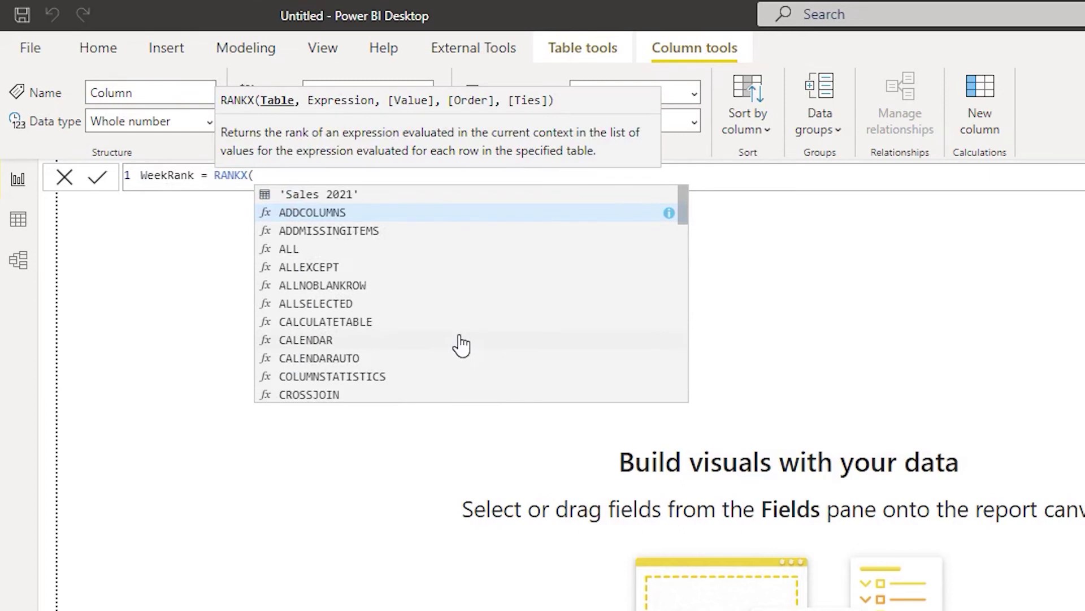
- Give RANKX the table ALL('Sales 2021') and the expression 'Sales 2021'[WeekStartDate]
{"action": "type", "text": "all"}
{"action": "key", "text": "Tab"}
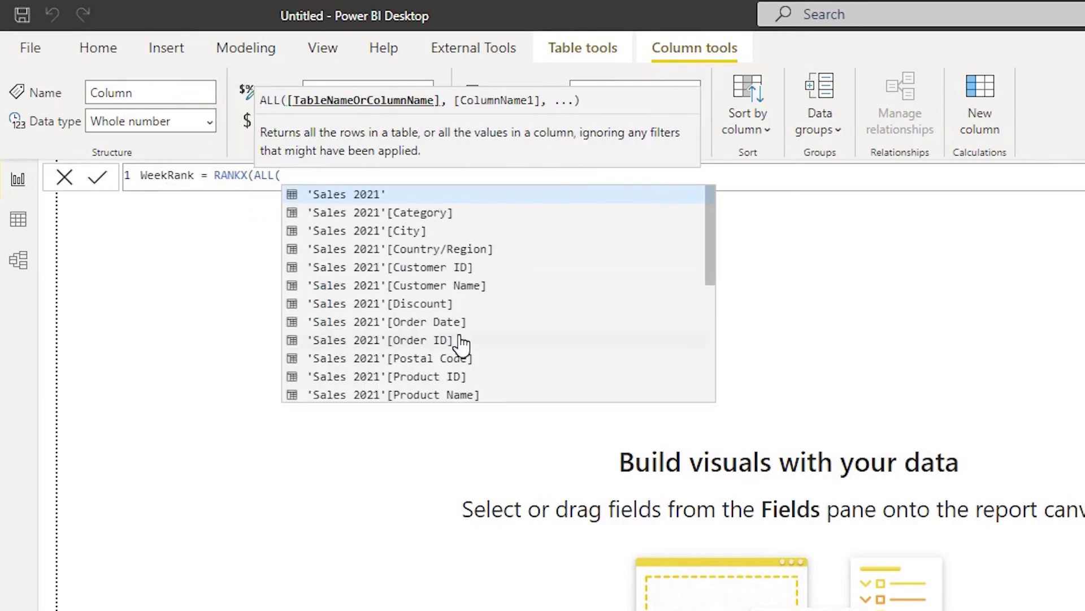
{"action": "key", "text": "Tab"}
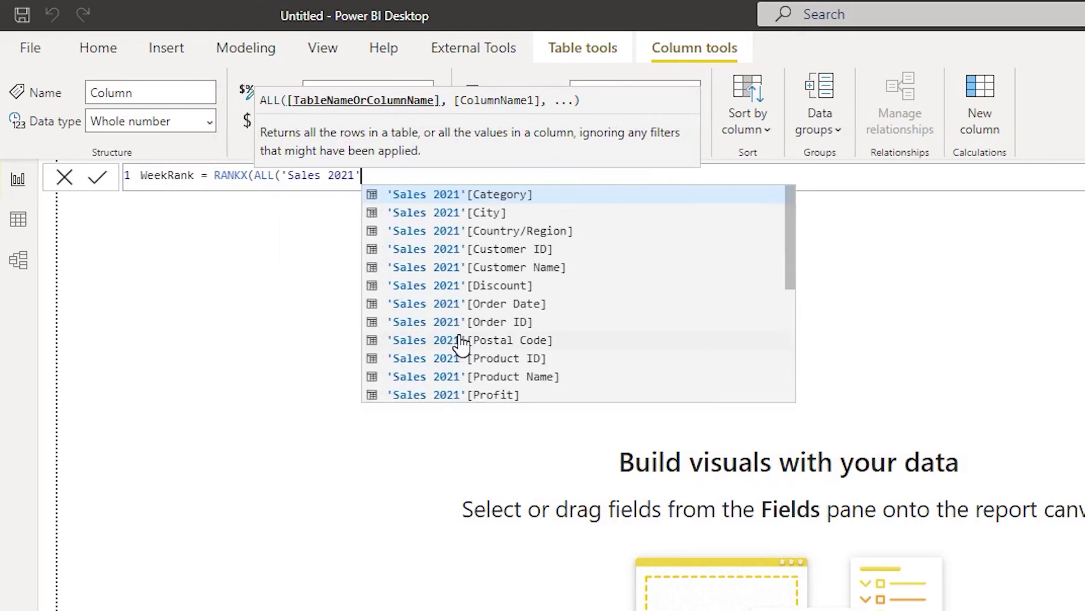
{"action": "type", "text": "),wee"}
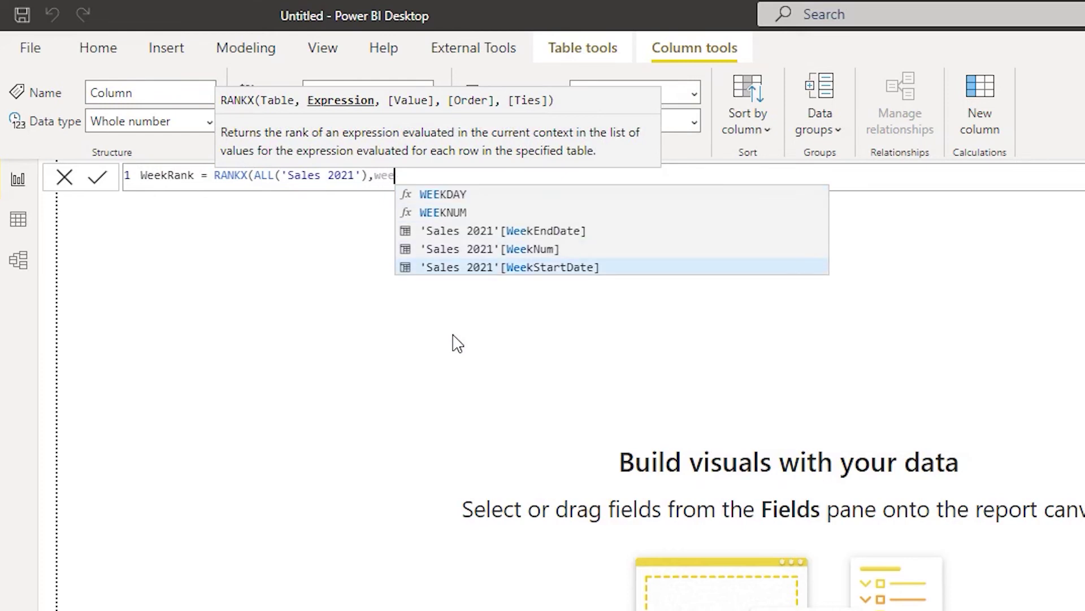
{"action": "key", "text": "Tab"}
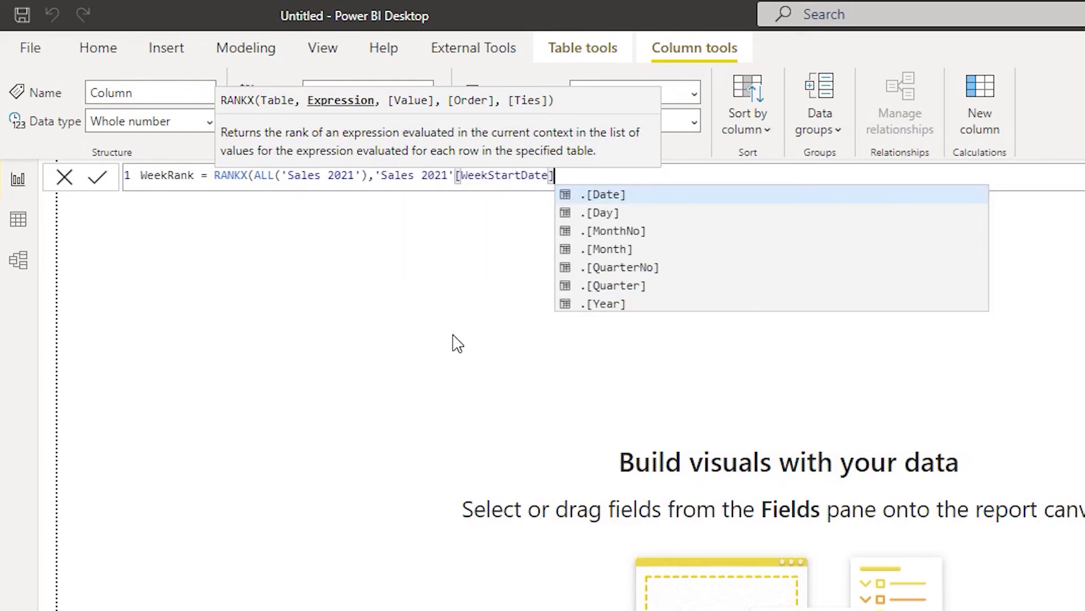
- Complete the WeekRank formula with an empty value argument, ASC order and Dense ties, and commit the column
{"action": "type", "text": ",,"}
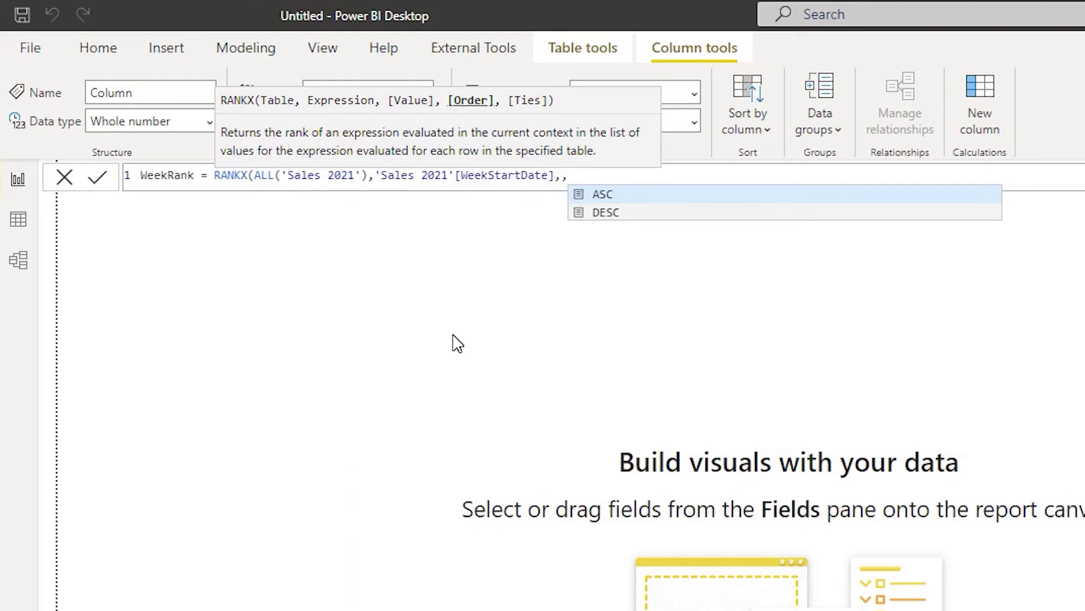
{"action": "type", "text": "ASC"}
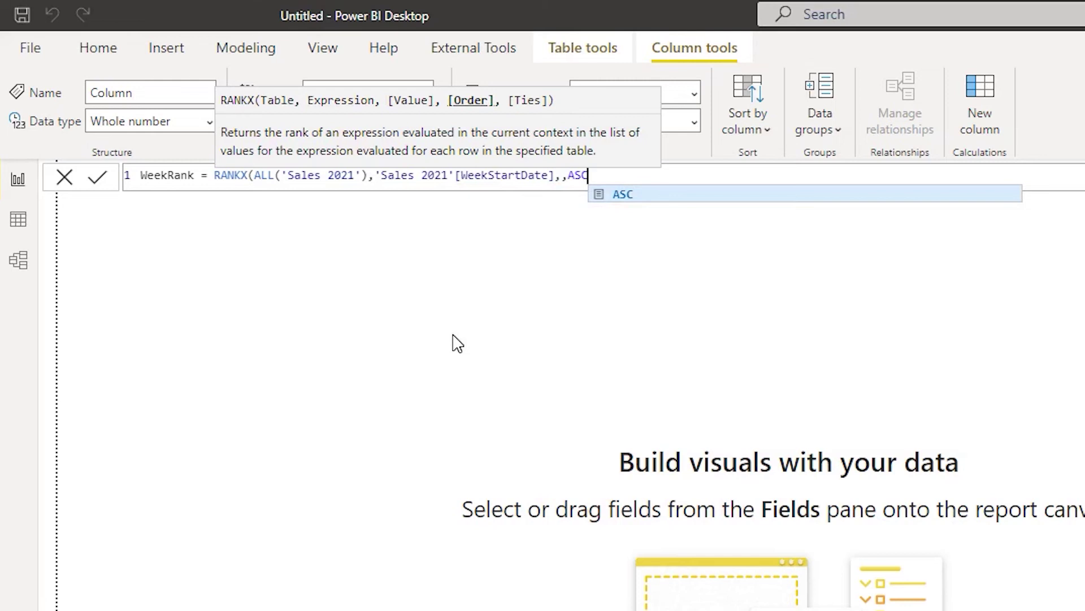
{"action": "type", "text": ",Dense"}
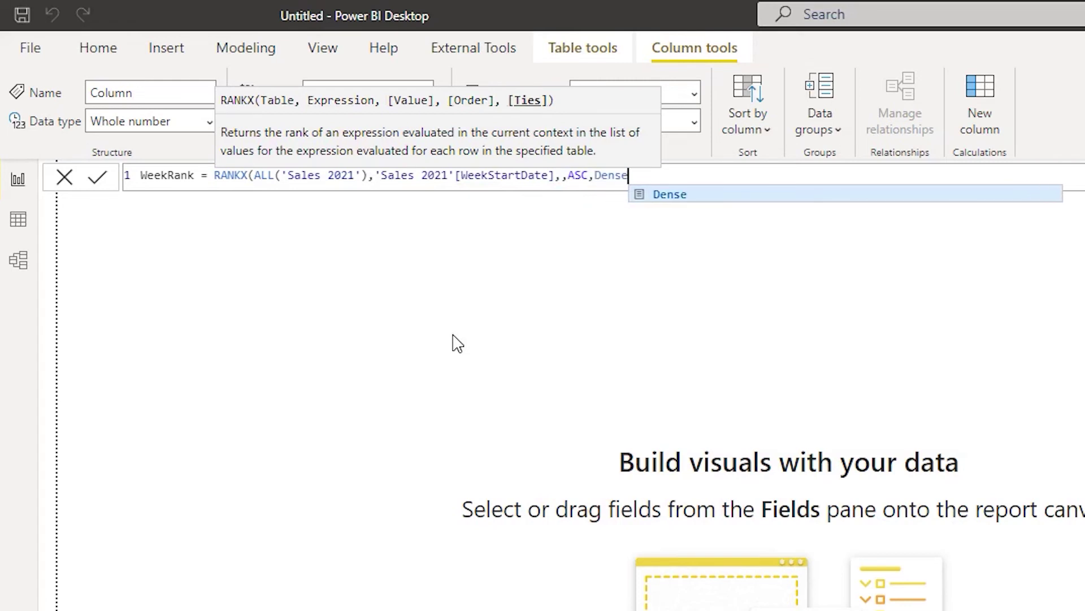
{"action": "type", "text": ")"}
{"action": "key", "text": "Return"}
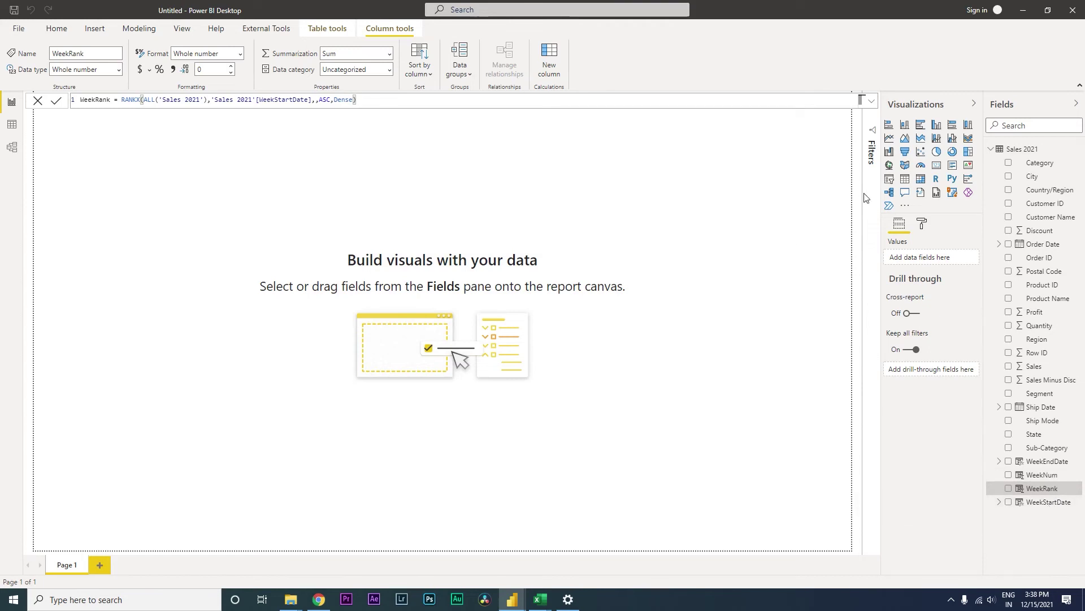
- Create a new measure named Sales This Week in the Sales 2021 table and start its formula with CALCULATE
{"action": "left_click", "coordinate": [1078, 150]}
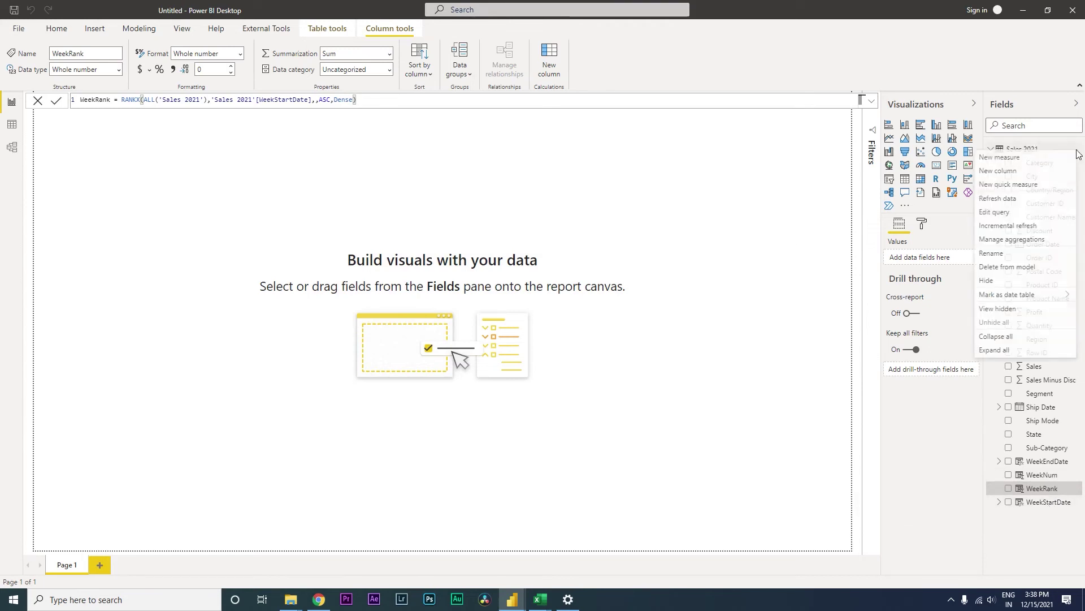
{"action": "left_click", "coordinate": [1001, 162]}
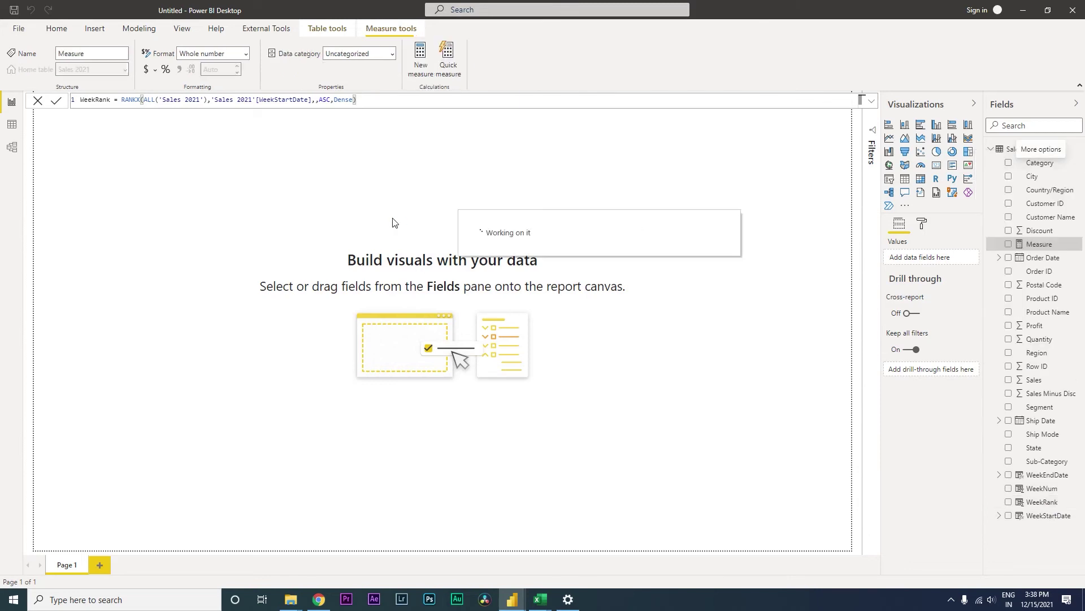
{"action": "type", "text": "This"}
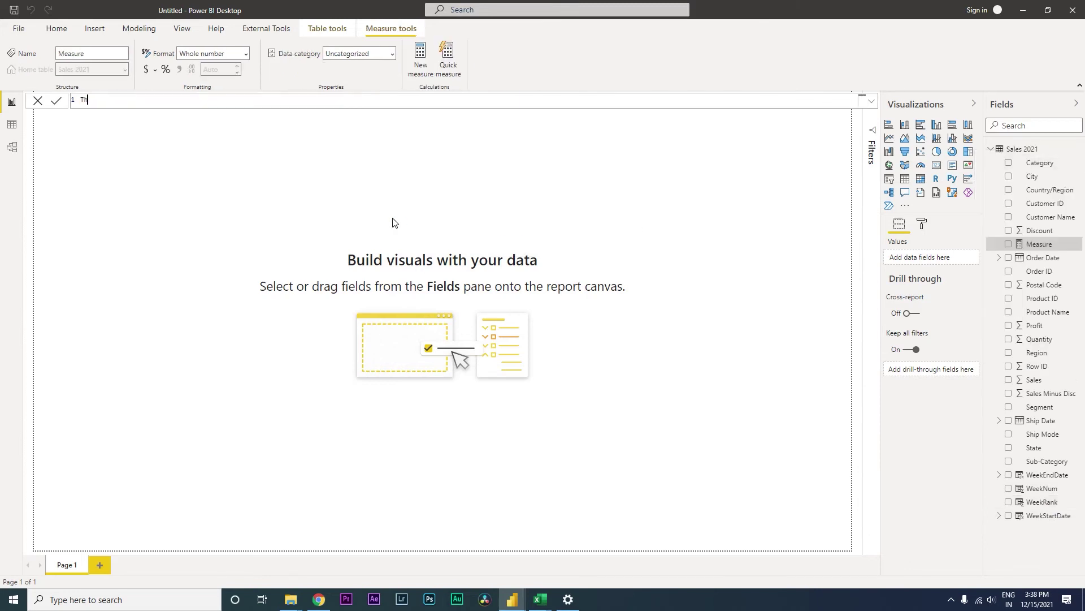
{"action": "key", "text": "BackSpace"}
{"action": "key", "text": "BackSpace"}
{"action": "type", "text": "Sales This Week ="}
{"action": "type", "text": "CALCULATE("}
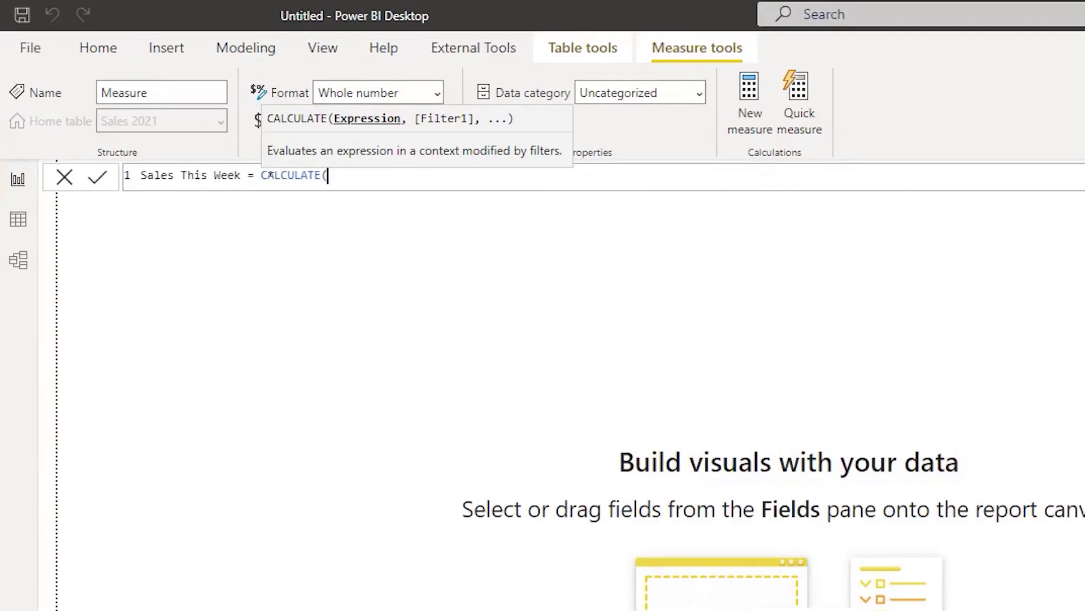
- Enter SUM('Sales 2021'[Sales]) as the CALCULATE expression of the Sales This Week measure
{"action": "type", "text": "SUM("}
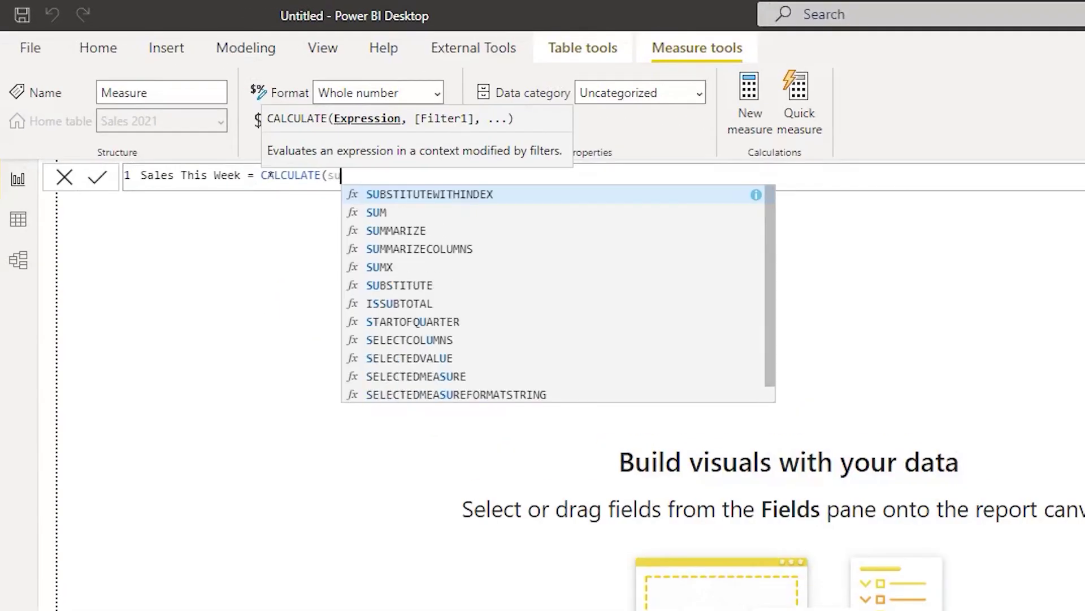
{"action": "type", "text": "sal"}
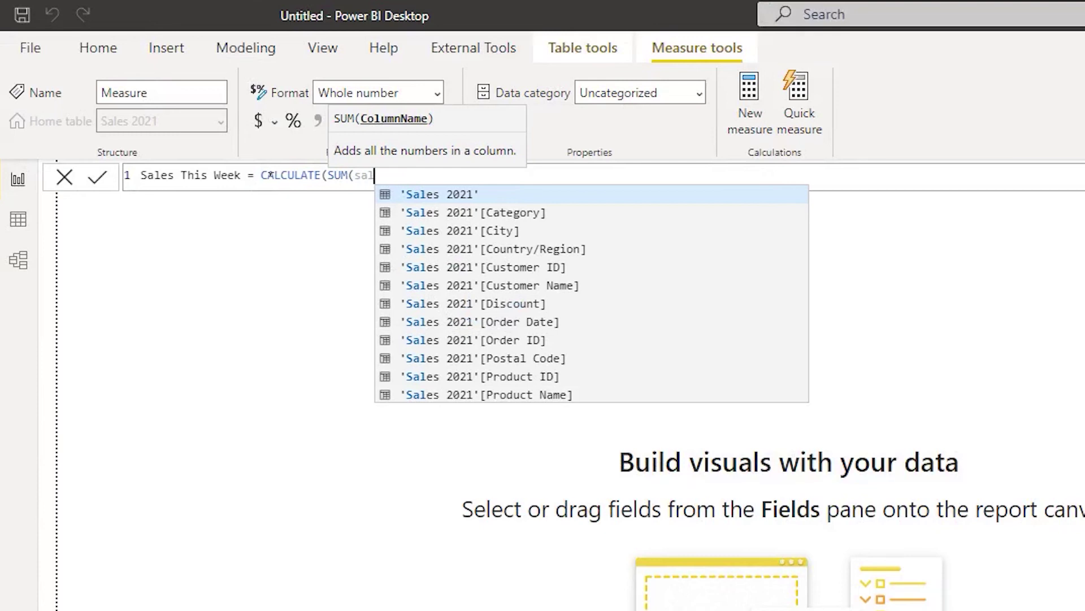
{"action": "key", "text": "Tab"}
{"action": "type", "text": "[sal"}
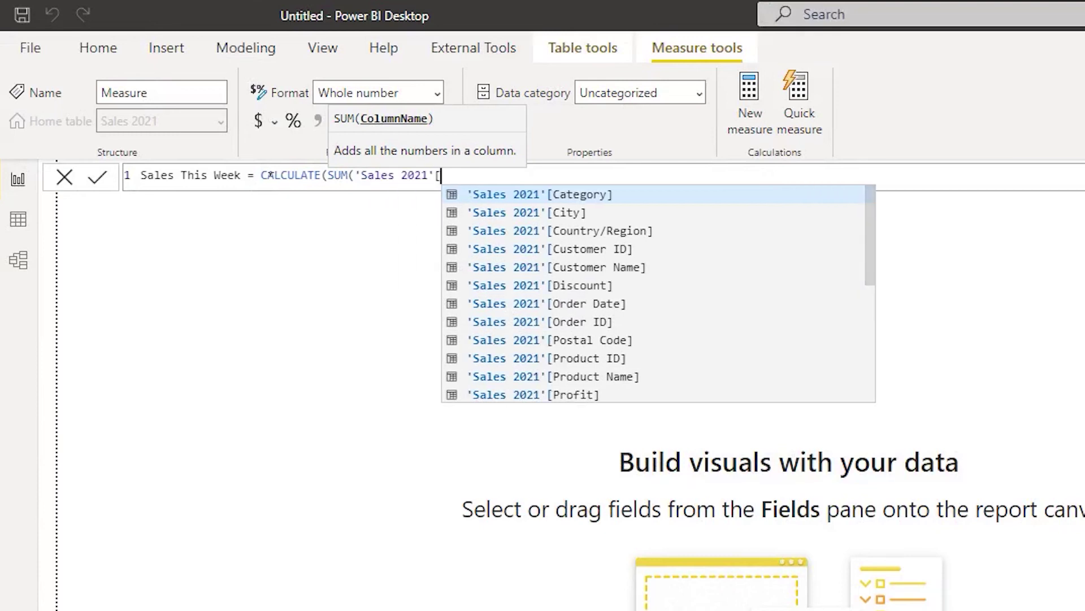
{"action": "key", "text": "BackSpace"}
{"action": "key", "text": "BackSpace"}
{"action": "key", "text": "BackSpace"}
{"action": "type", "text": "sal"}
{"action": "key", "text": "Down"}
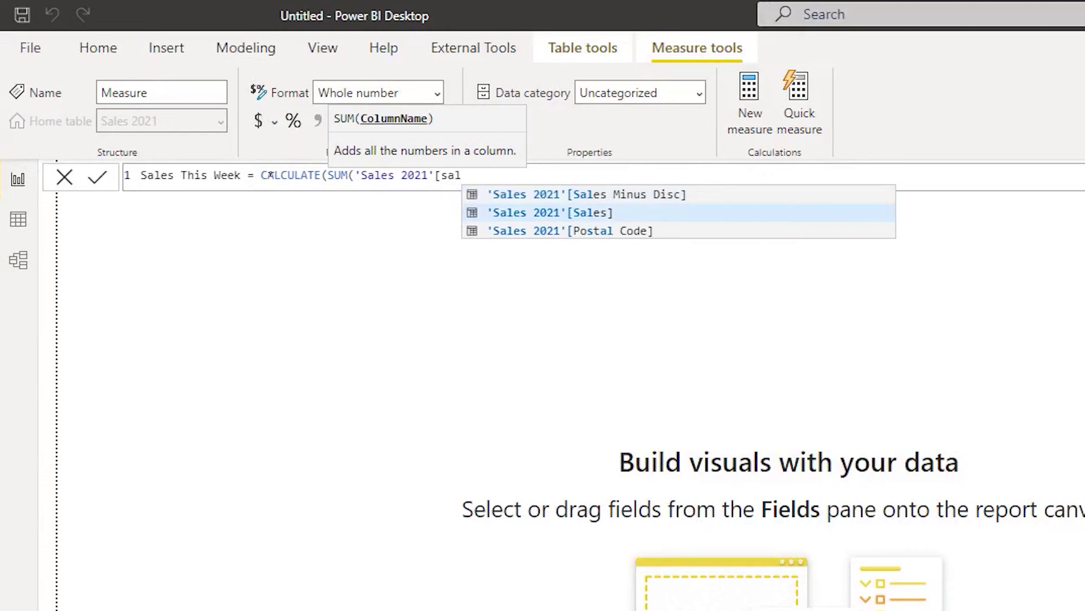
{"action": "key", "text": "Tab"}
{"action": "type", "text": ")"}
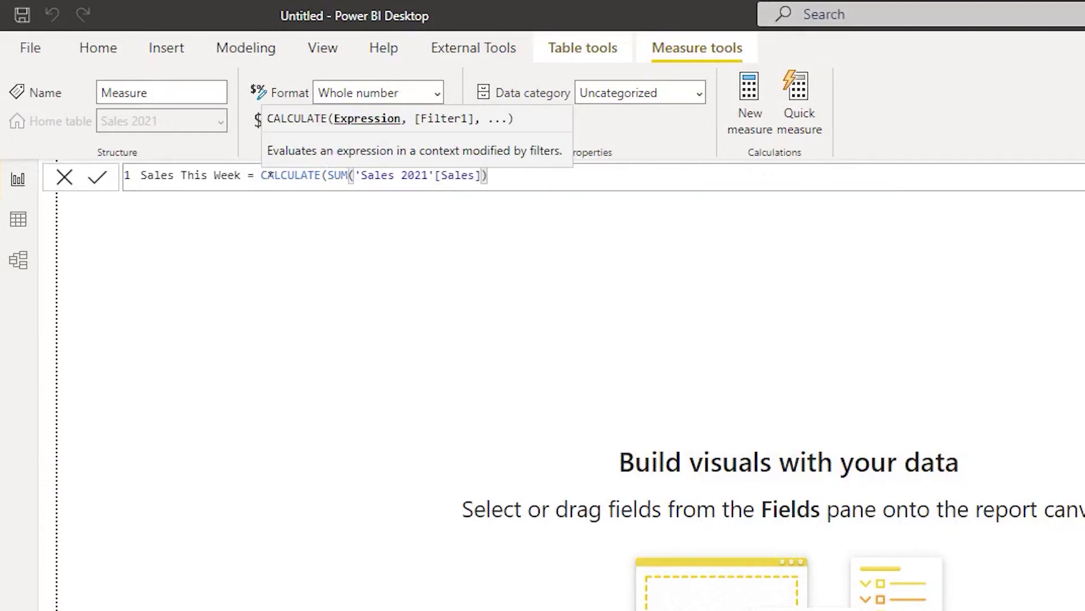
- Append a FILTER over ALL('Sales 2021') as the filter argument of the CALCULATE formula
{"action": "type", "text": ",fil"}
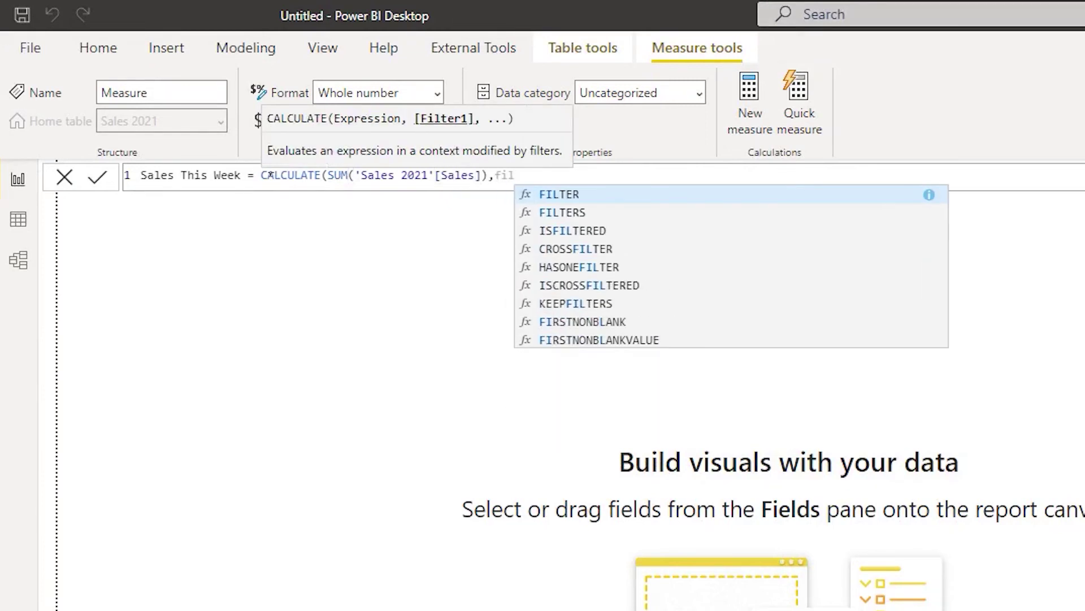
{"action": "key", "text": "Tab"}
{"action": "type", "text": "al"}
{"action": "key", "text": "Tab"}
{"action": "type", "text": "'sa"}
{"action": "key", "text": "Tab"}
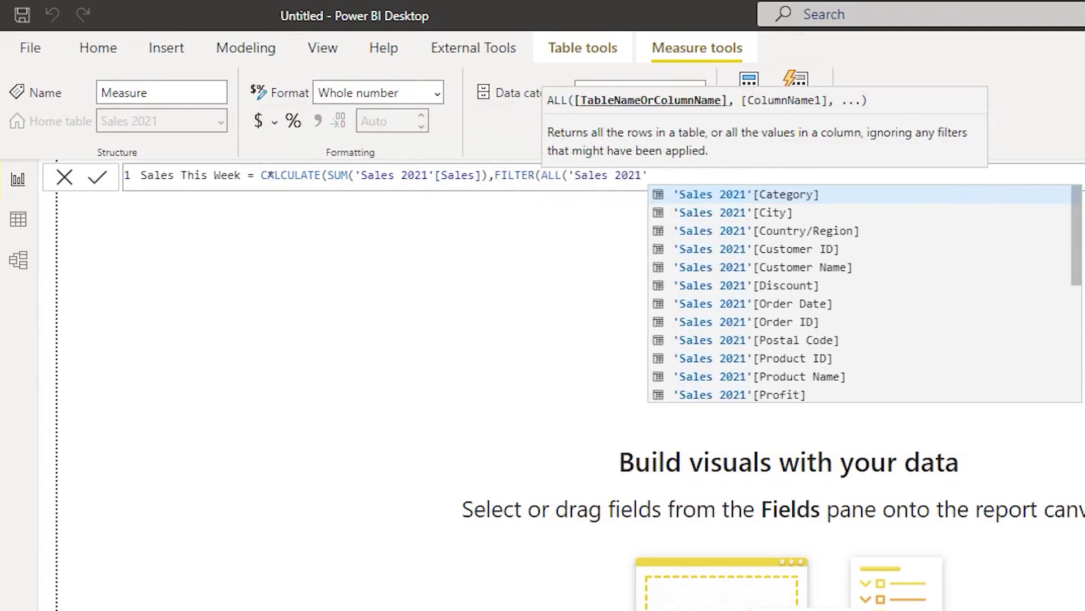
{"action": "type", "text": ")"}
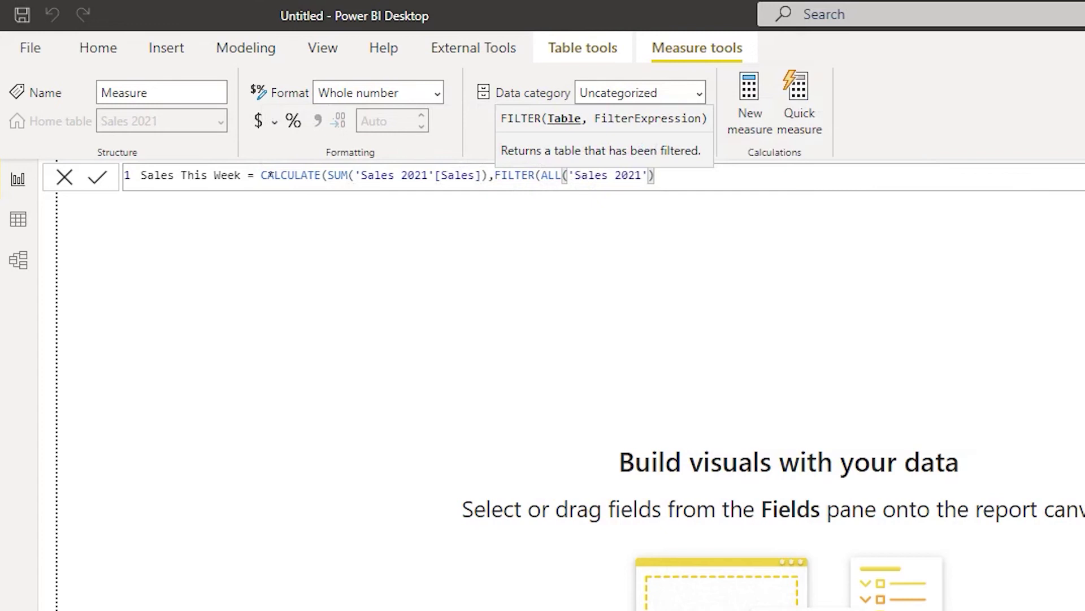
- Start the filter condition of the Sales This Week measure with the 'Sales 2021'[WeekRank] column
{"action": "type", "text": ","}
{"action": "type", "text": "Week"}
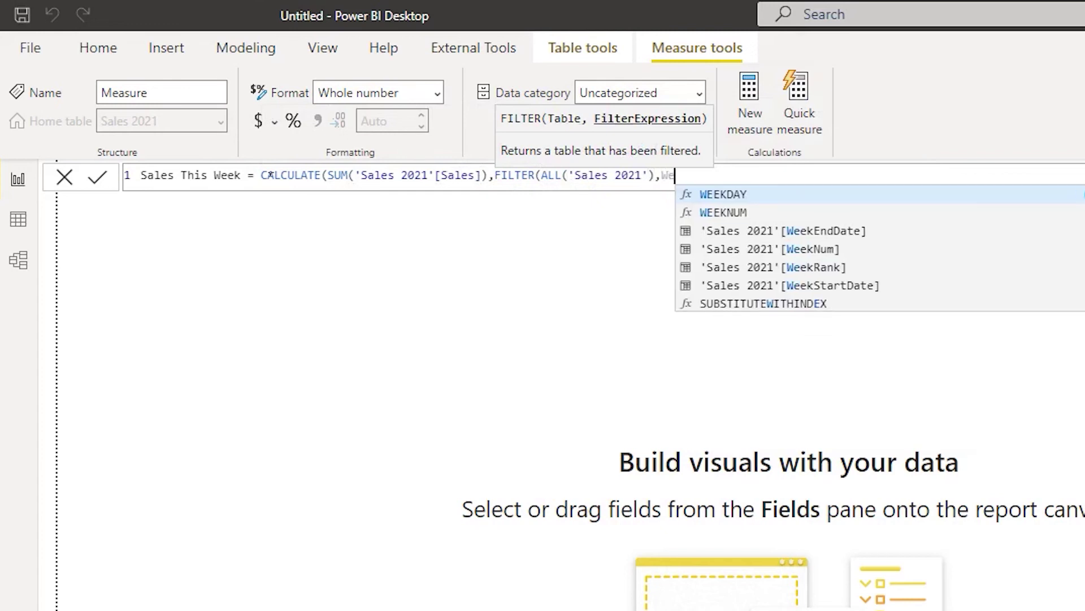
{"action": "key", "text": "Down"}
{"action": "key", "text": "Down"}
{"action": "key", "text": "Down"}
{"action": "key", "text": "Down"}
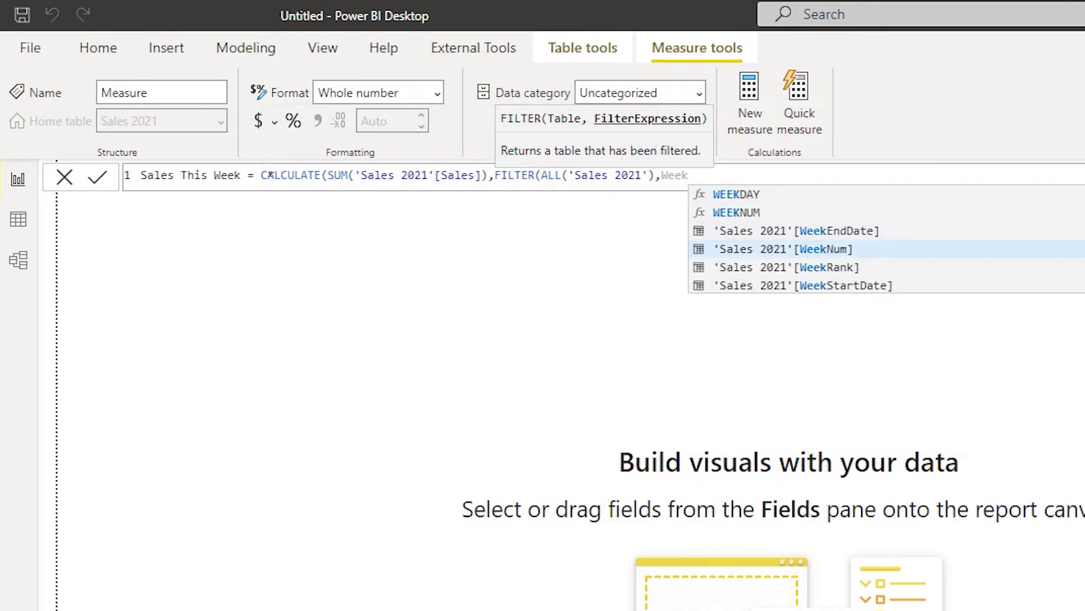
{"action": "key", "text": "Tab"}
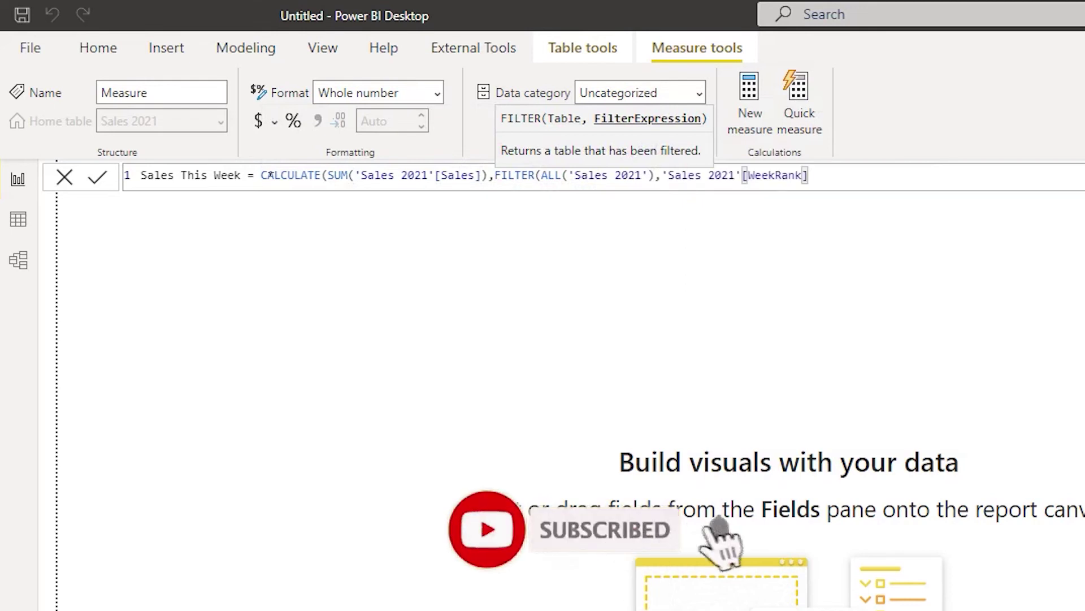
- Complete the filter condition with =MAX('Sales 2021'[WeekRank]), close all open brackets and commit the measure
{"action": "type", "text": "="}
{"action": "type", "text": "MAX(we"}
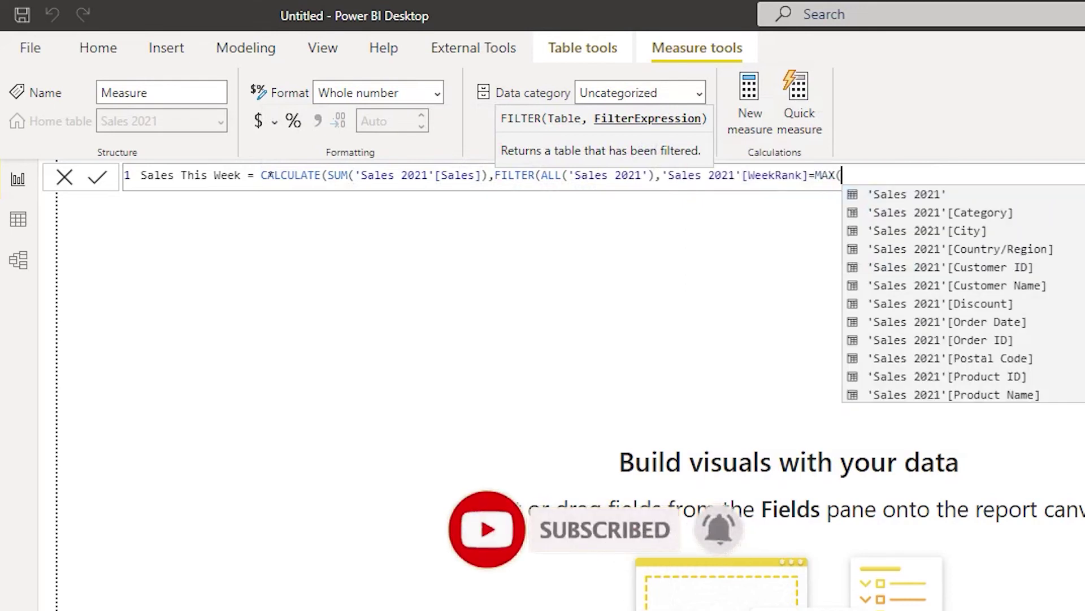
{"action": "key", "text": "Down"}
{"action": "key", "text": "Down"}
{"action": "key", "text": "Down"}
{"action": "key", "text": "Down"}
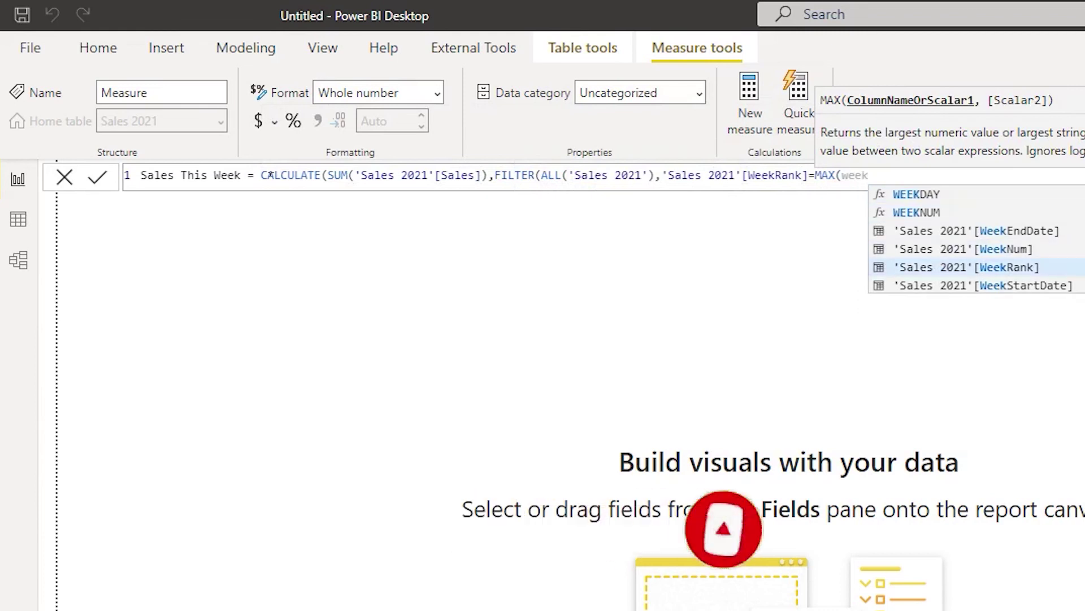
{"action": "key", "text": "Tab"}
{"action": "type", "text": ")"}
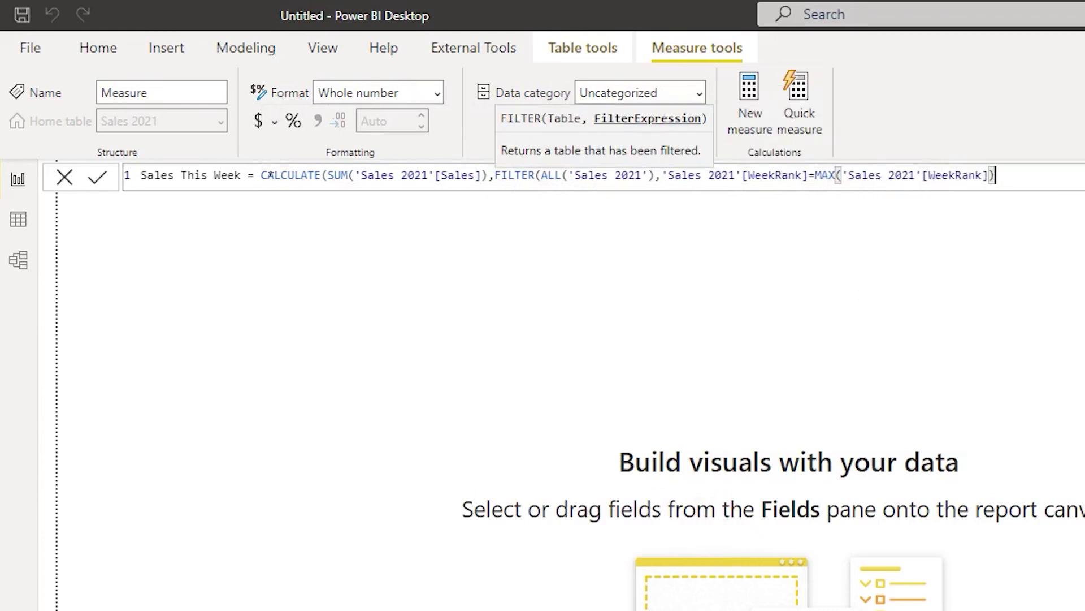
{"action": "type", "text": "))"}
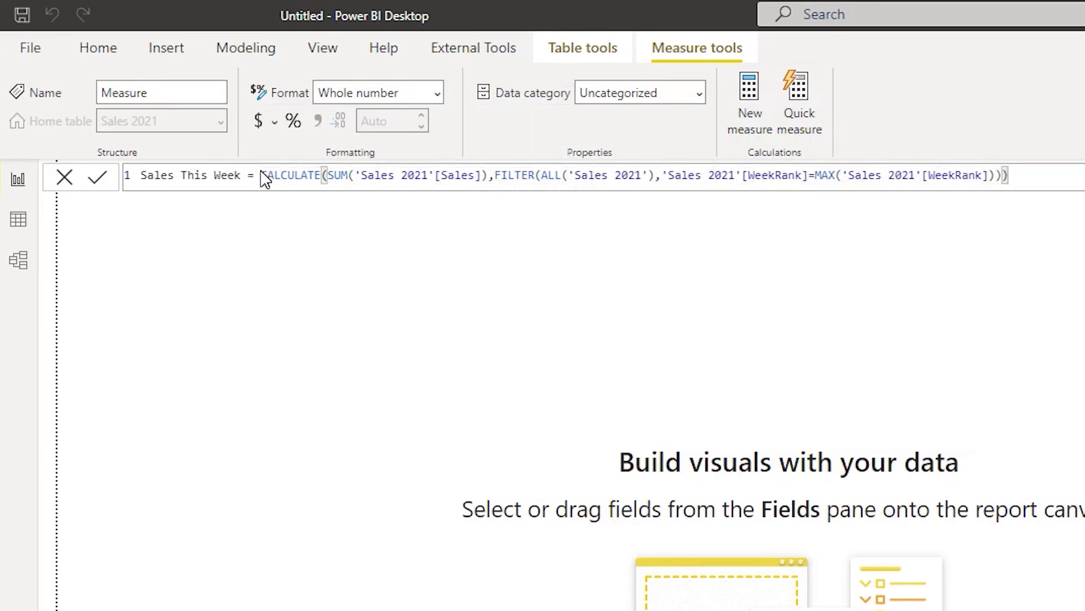
{"action": "key", "text": "Return"}
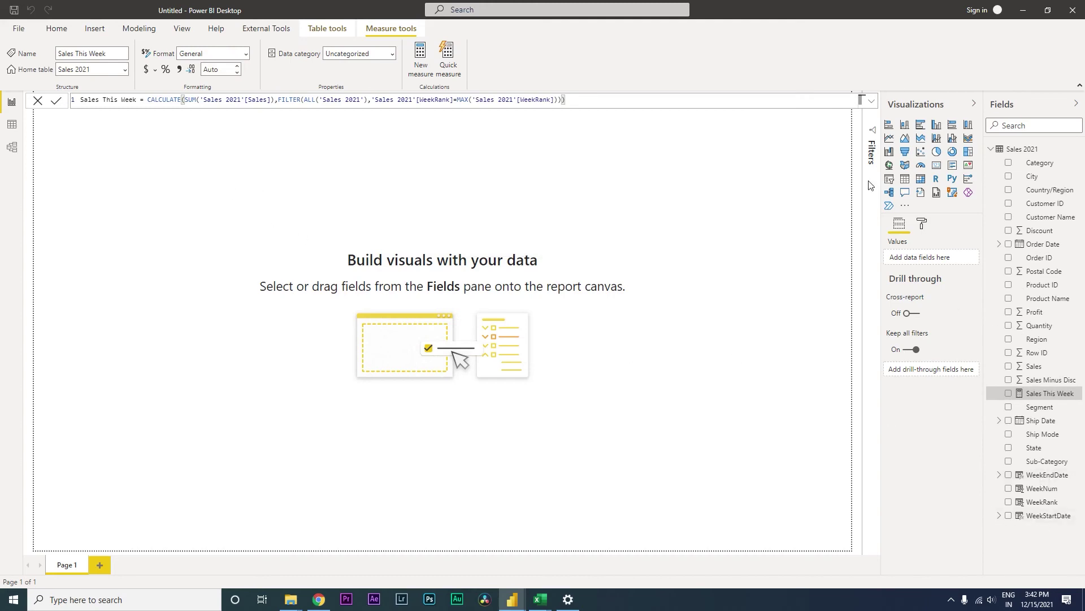
- Insert a table visual containing WeekNum and set that column's default summarization to Don't summarize
{"action": "left_click", "coordinate": [905, 179]}
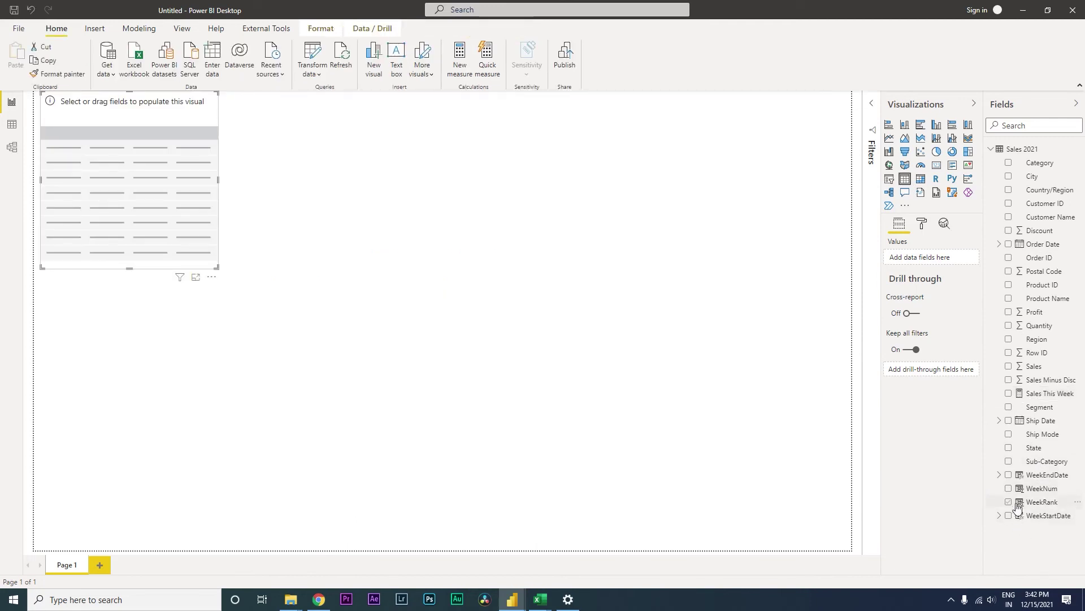
{"action": "left_click", "coordinate": [1015, 490]}
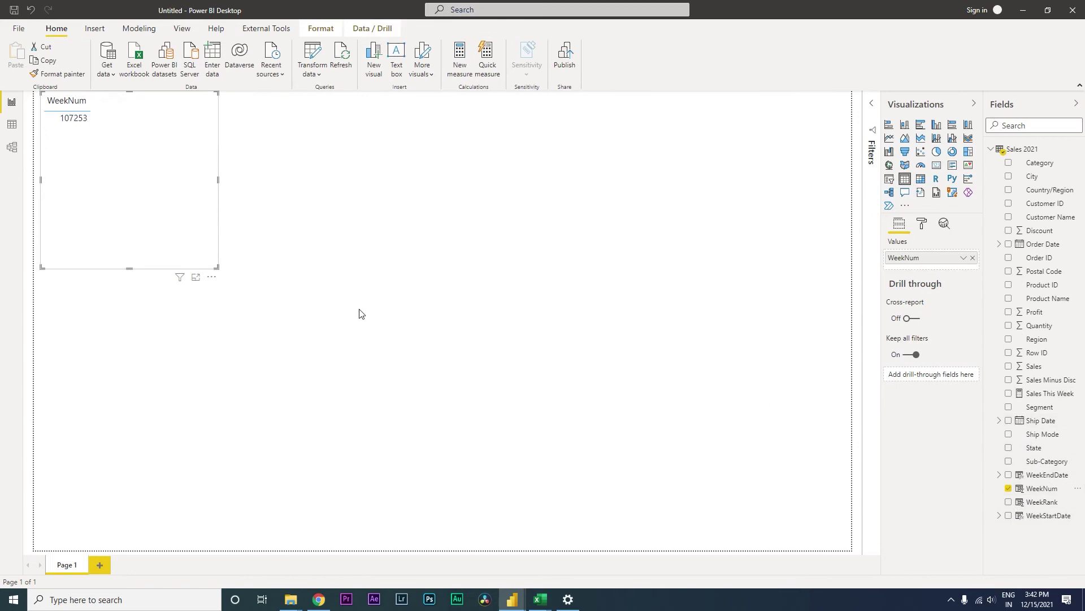
{"action": "left_click", "coordinate": [1043, 490]}
{"action": "left_click", "coordinate": [390, 53]}
{"action": "left_click", "coordinate": [352, 70]}
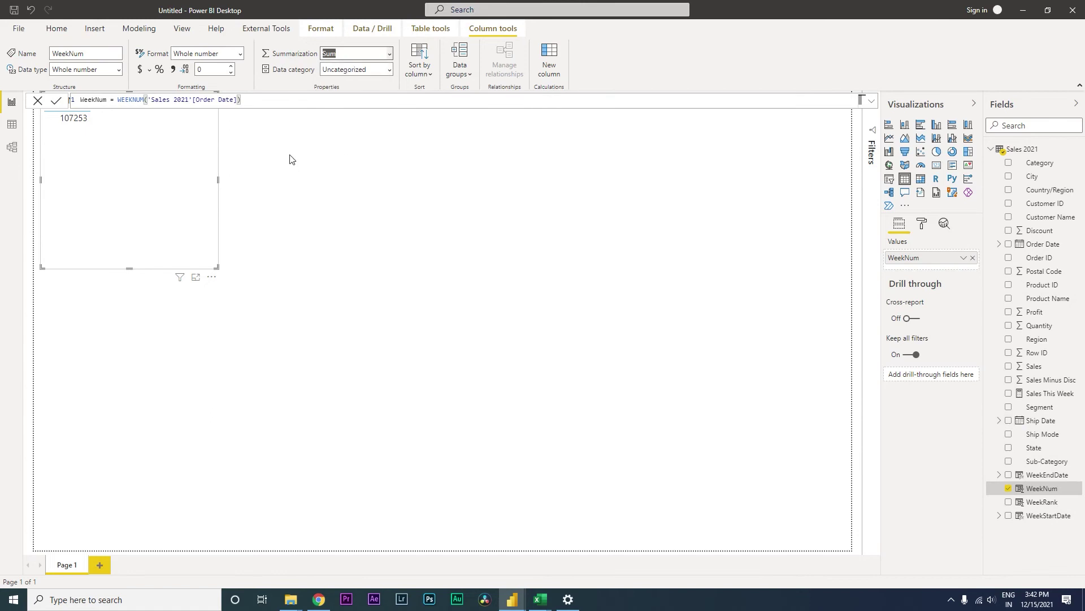
- Move the table visual away from the page corner and set its WeekNum field to Don't summarize
{"action": "left_click_drag", "start_coordinate": [181, 192], "coordinate": [229, 265]}
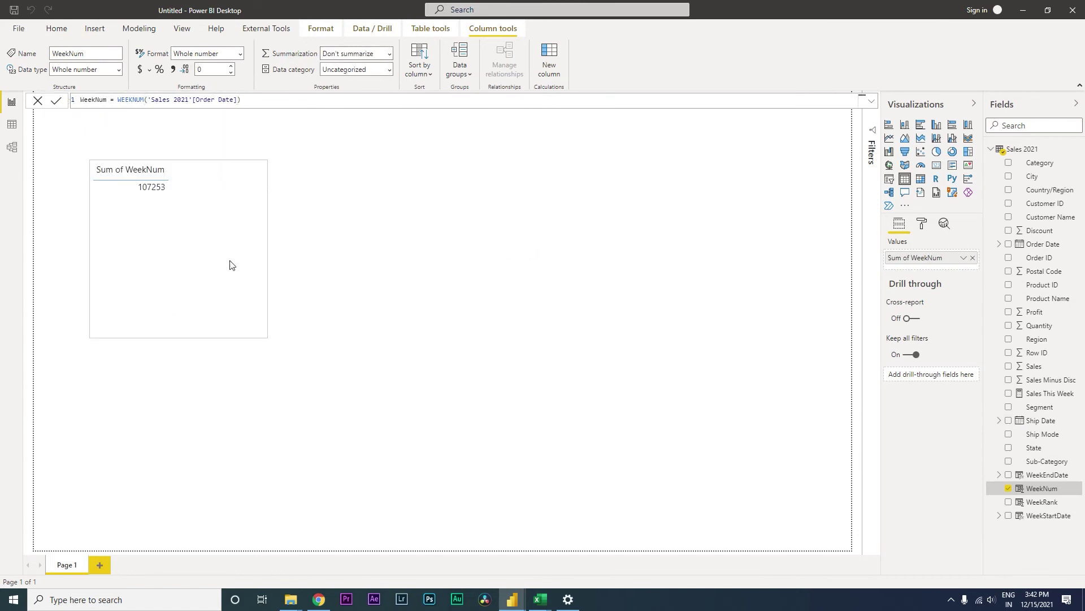
{"action": "left_click", "coordinate": [963, 258]}
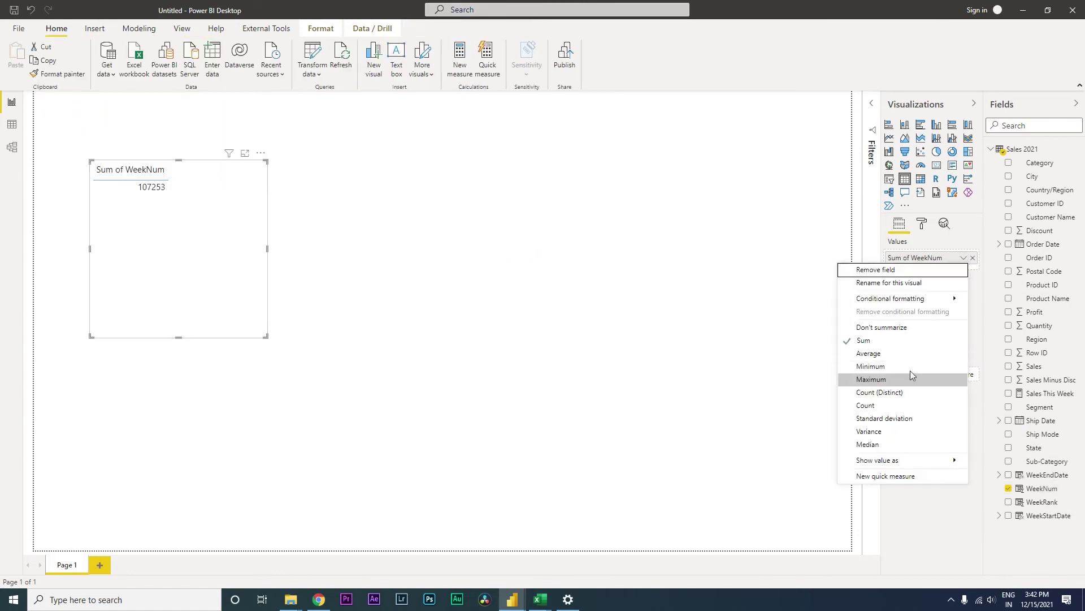
{"action": "left_click", "coordinate": [893, 328]}
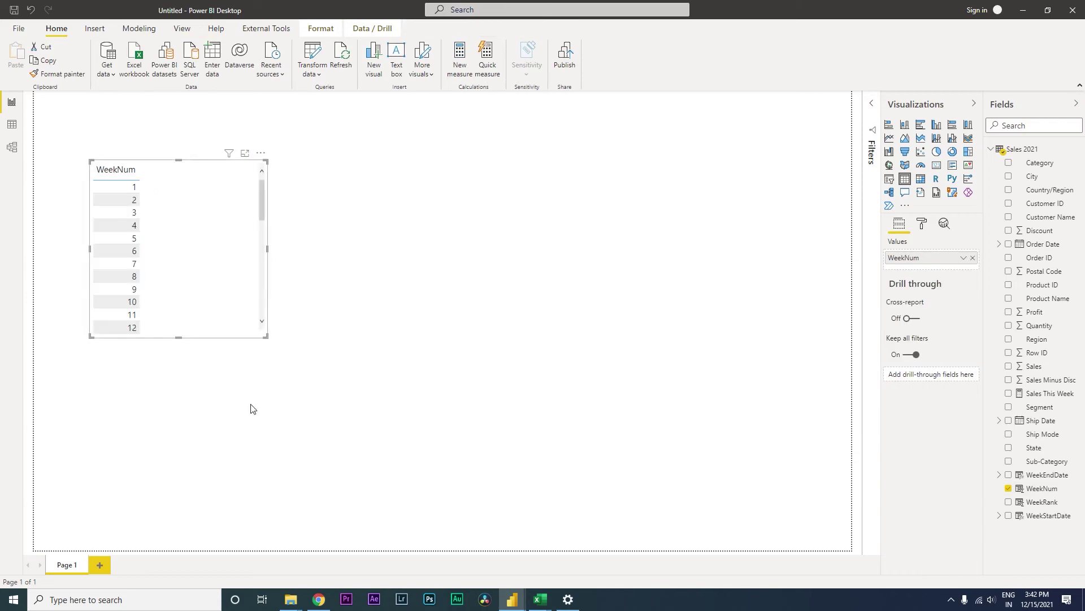
- Enlarge the table visual and add the Sales field and the Sales This Week measure to it
{"action": "left_click_drag", "start_coordinate": [267, 338], "coordinate": [320, 315]}
{"action": "left_click", "coordinate": [1016, 370]}
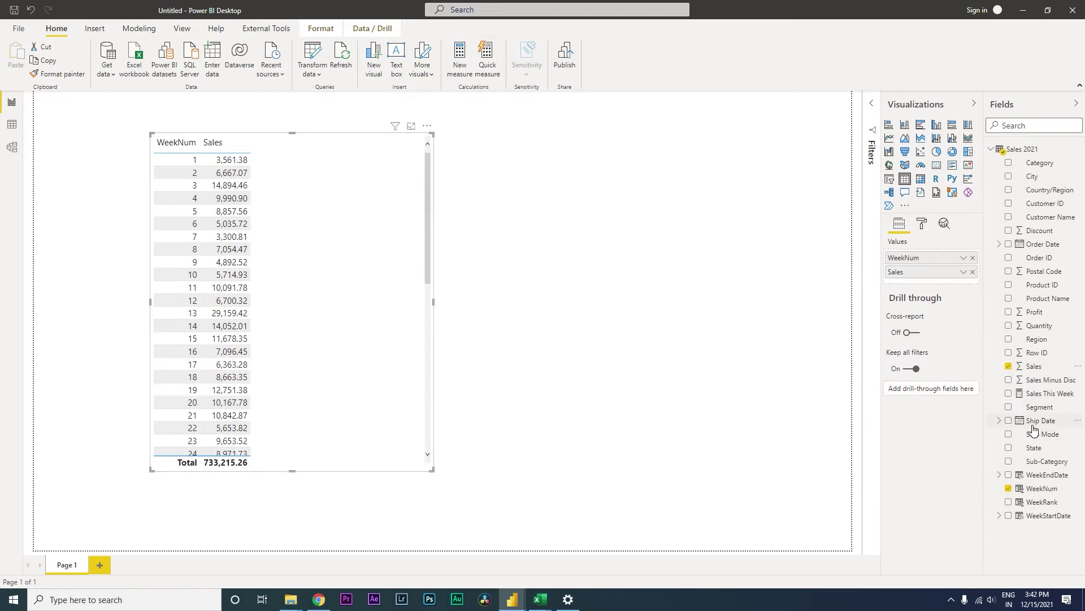
{"action": "left_click", "coordinate": [1009, 393]}
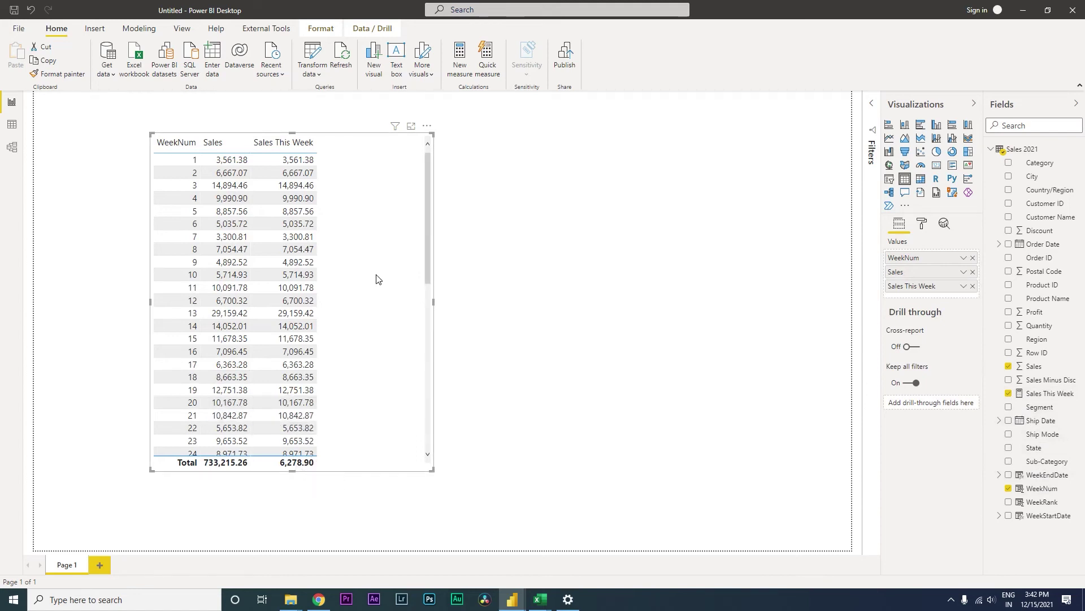
{"action": "left_click_drag", "start_coordinate": [439, 309], "coordinate": [540, 306]}
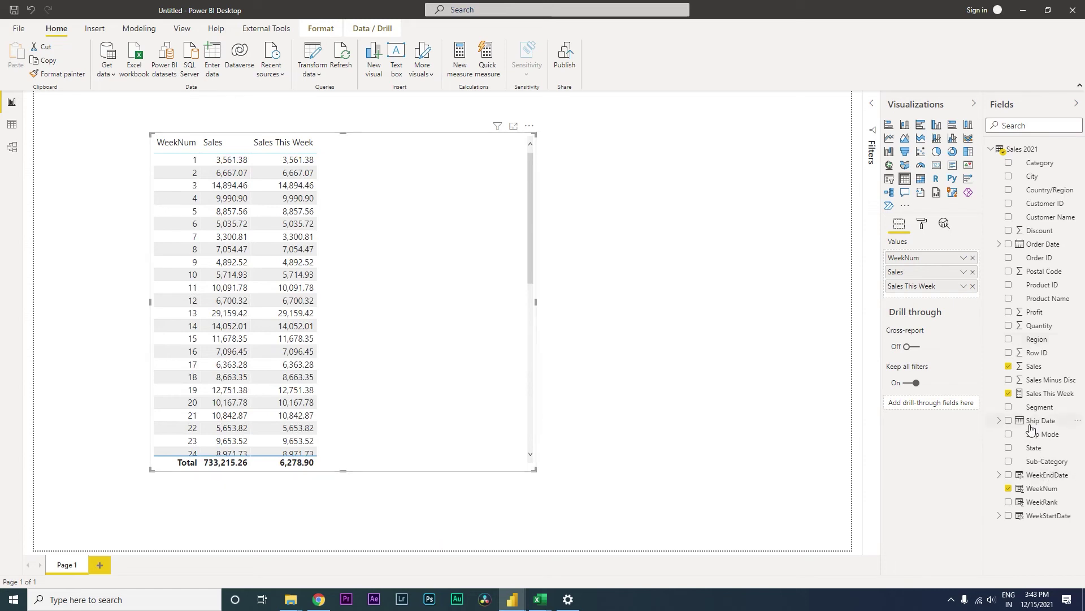
- Copy the CALCULATE expression of the Sales This Week measure into a new measure in the Sales 2021 table
{"action": "left_click", "coordinate": [1049, 394]}
{"action": "left_click_drag", "start_coordinate": [592, 106], "coordinate": [154, 106]}
{"action": "key", "text": "ctrl+c"}
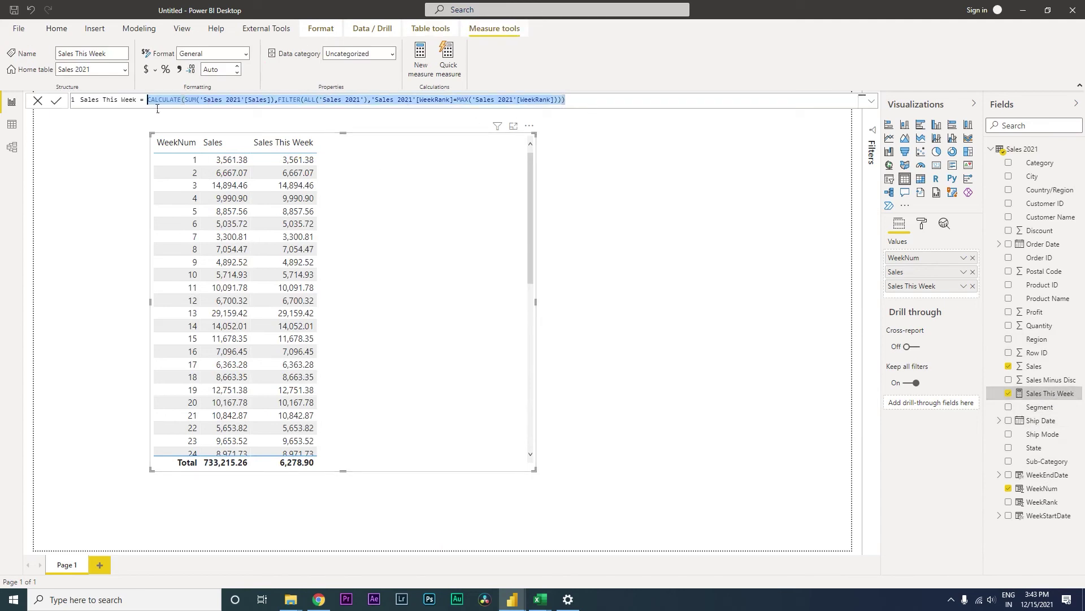
{"action": "left_click", "coordinate": [836, 265]}
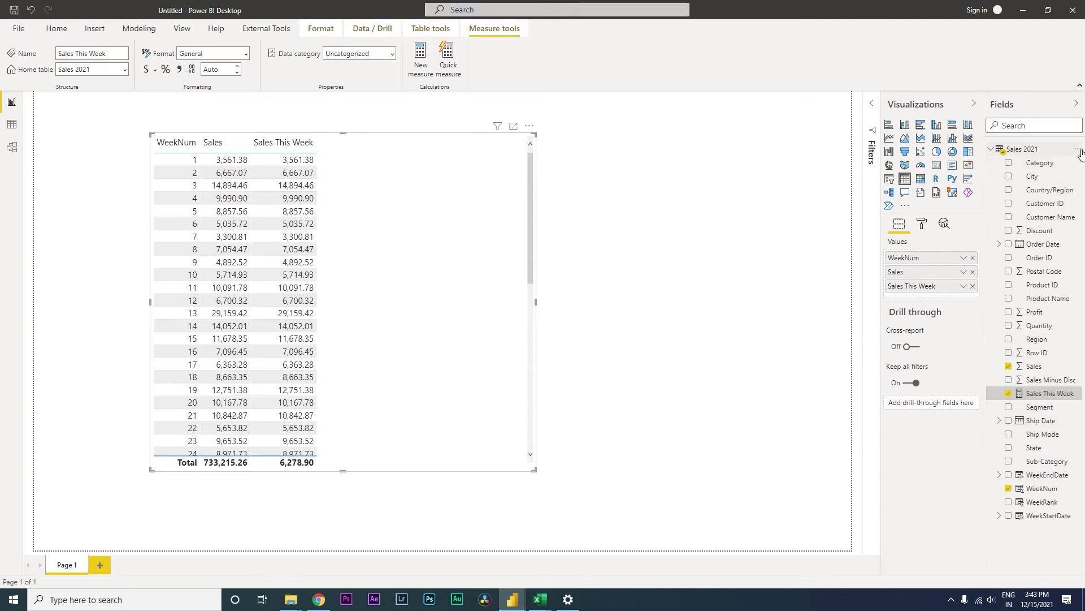
{"action": "left_click", "coordinate": [1079, 150]}
{"action": "left_click", "coordinate": [1005, 157]}
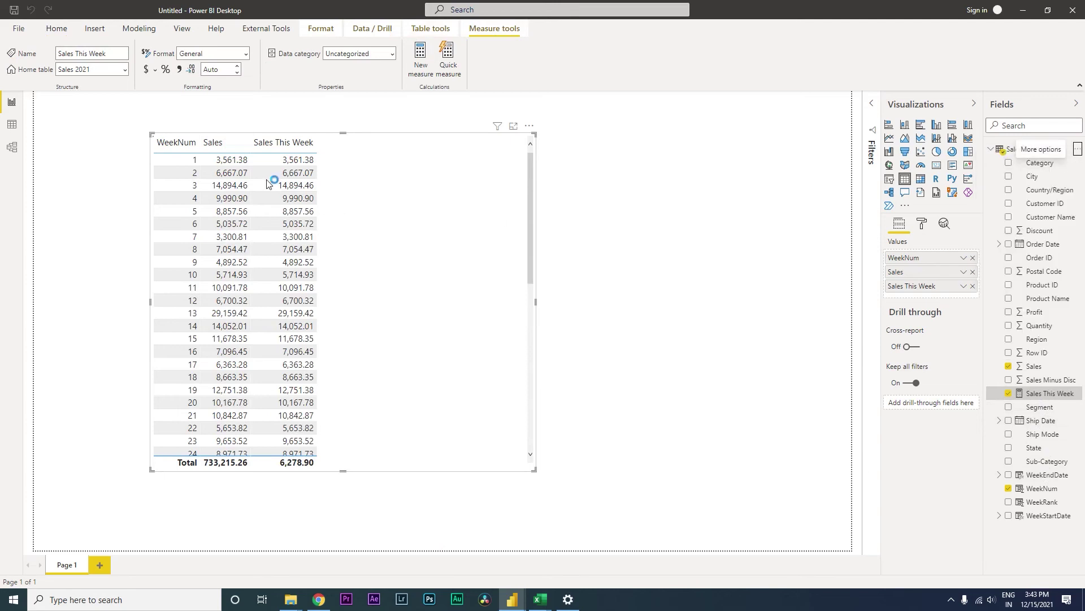
{"action": "key", "text": "ctrl+v"}
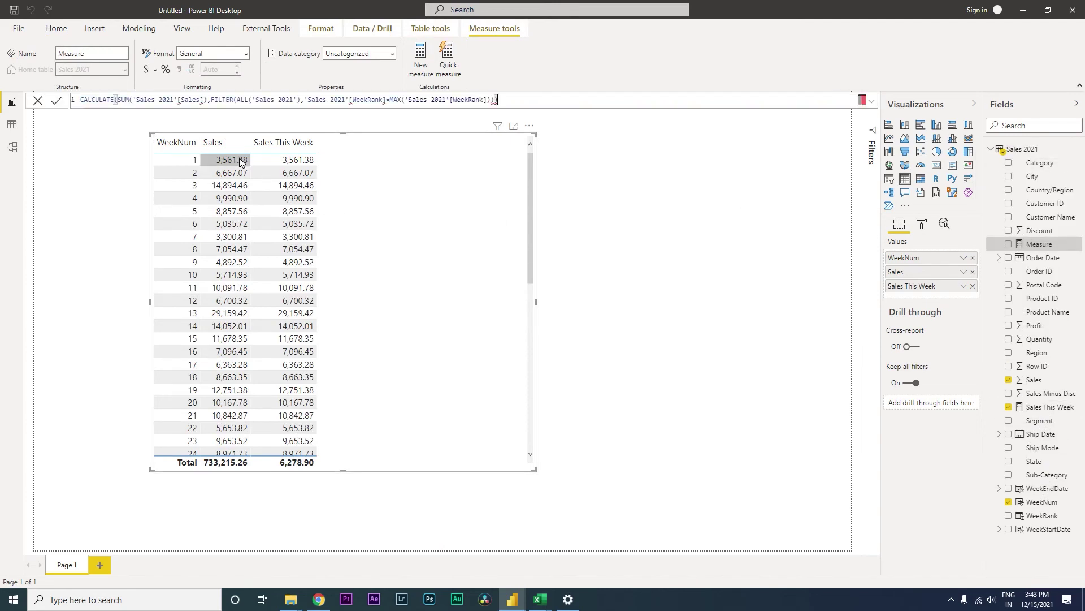
- Name the new measure by inserting "Sales Last Week =" before the pasted expression
{"action": "left_click", "coordinate": [81, 100]}
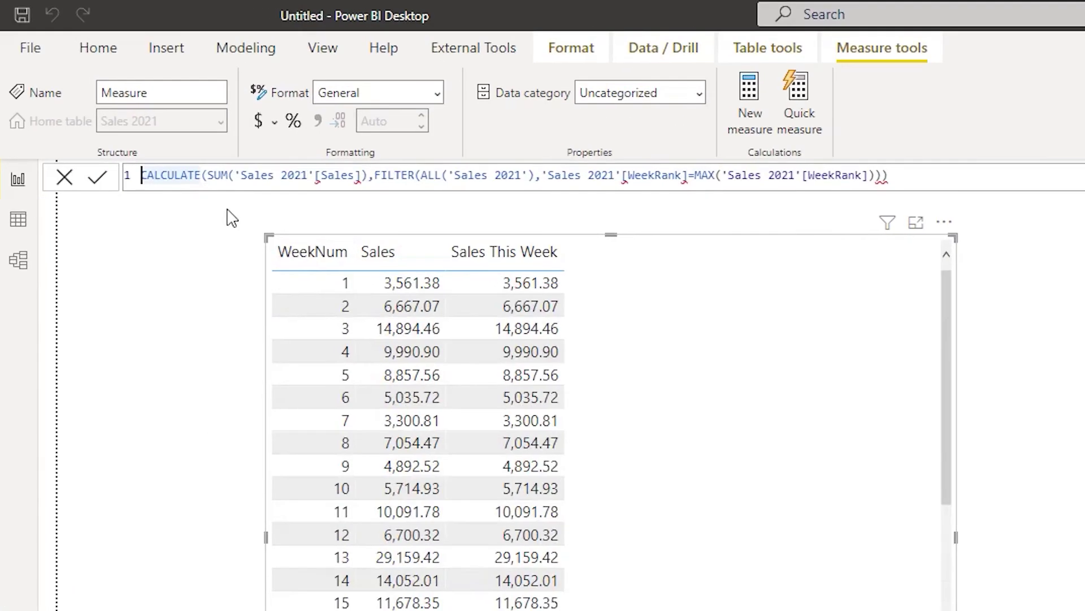
{"action": "type", "text": "Sales"}
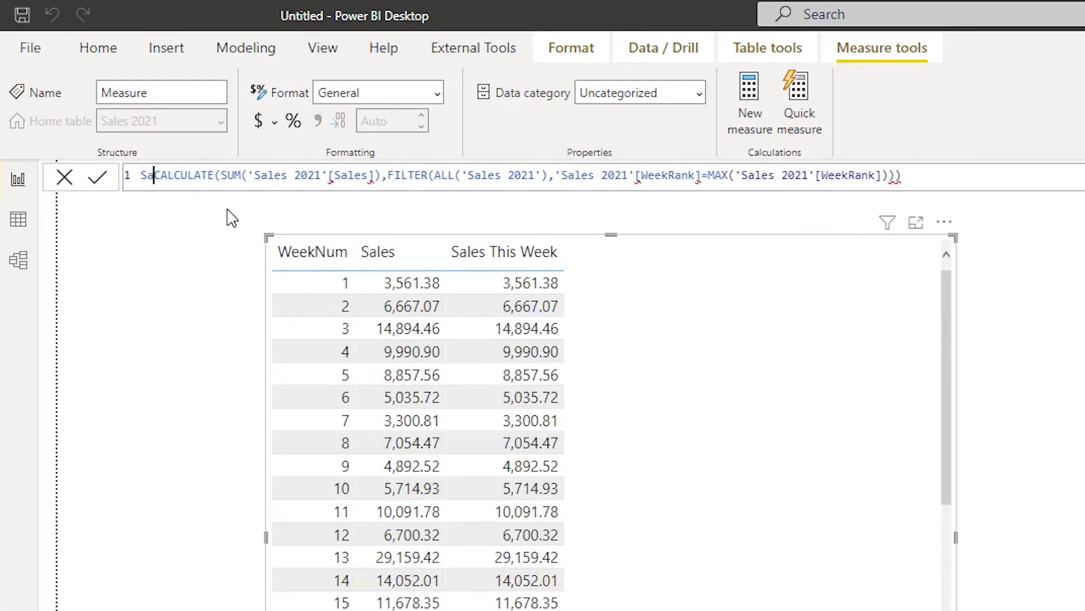
{"action": "type", "text": " Last Wee"}
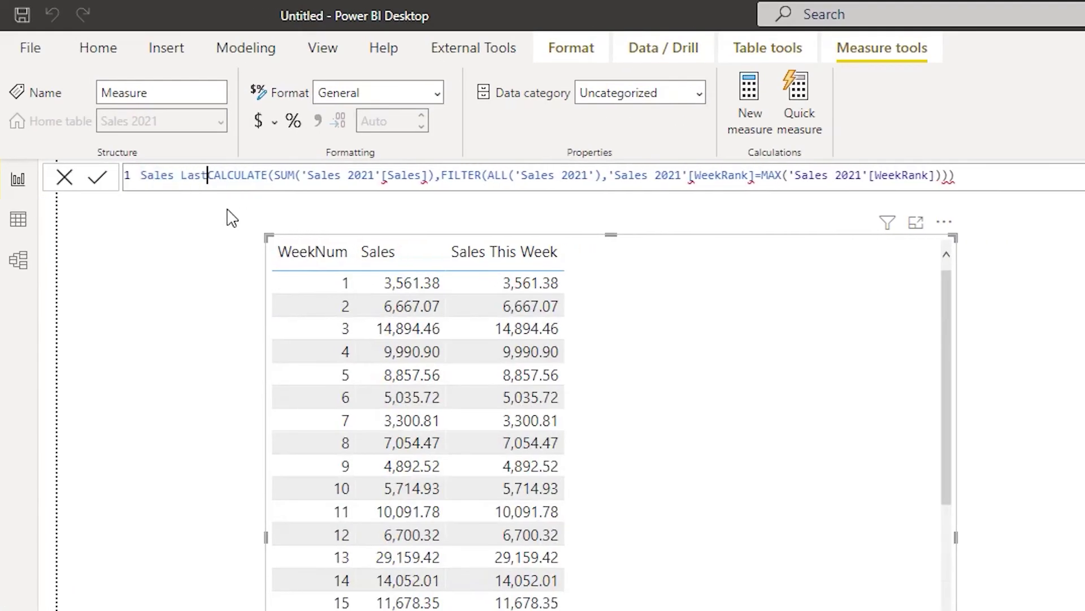
{"action": "type", "text": "k ="}
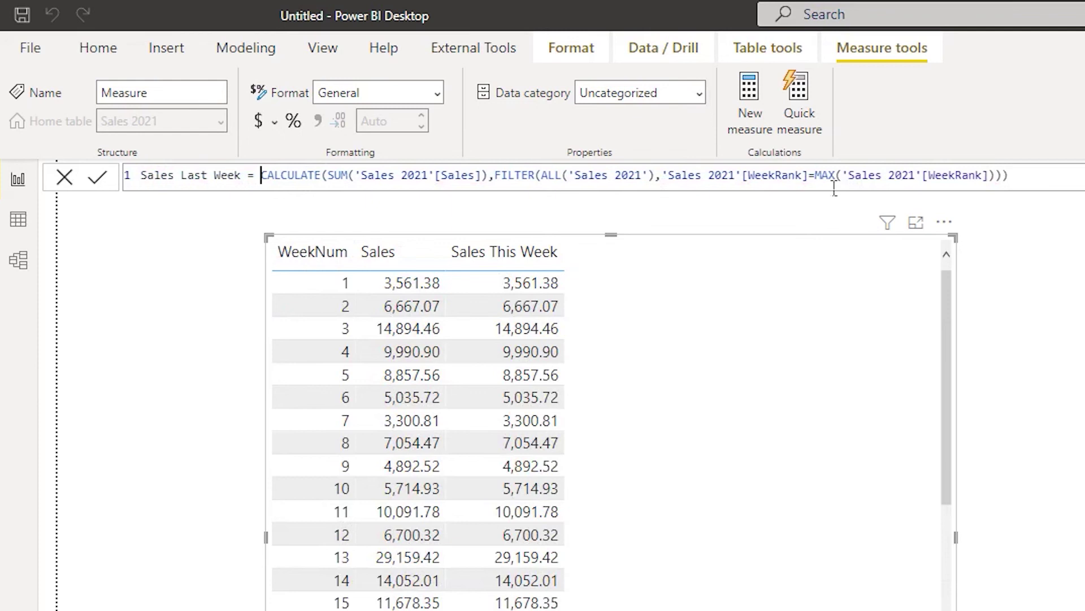
- Subtract 1 from MAX('Sales 2021'[WeekRank]) in the Sales Last Week formula, commit it and add the measure to the table visual
{"action": "left_click", "coordinate": [999, 176]}
{"action": "type", "text": "-1"}
{"action": "key", "text": "Return"}
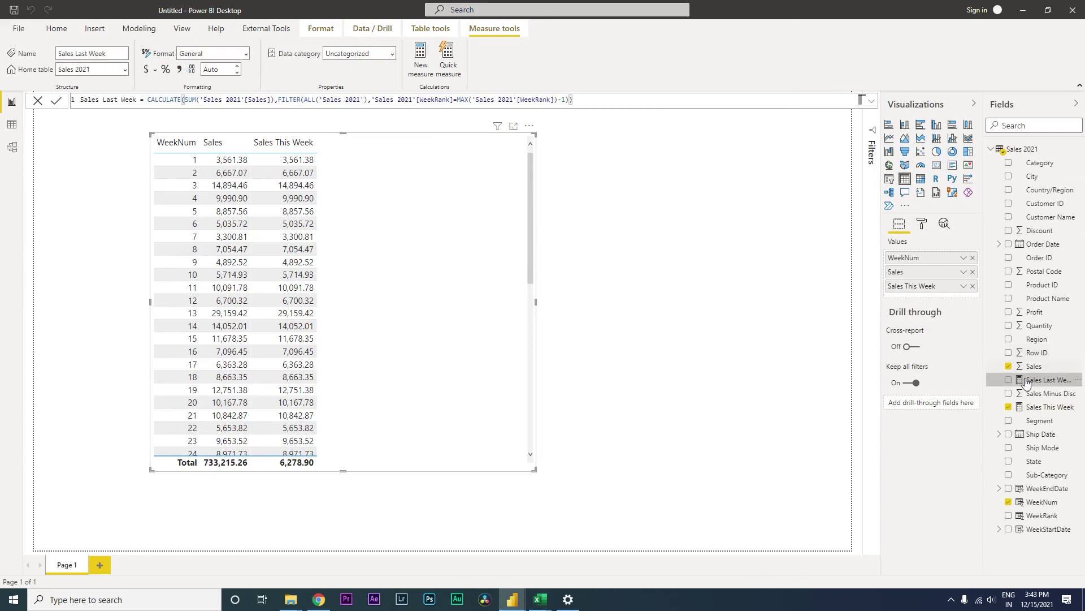
{"action": "left_click", "coordinate": [1010, 380]}
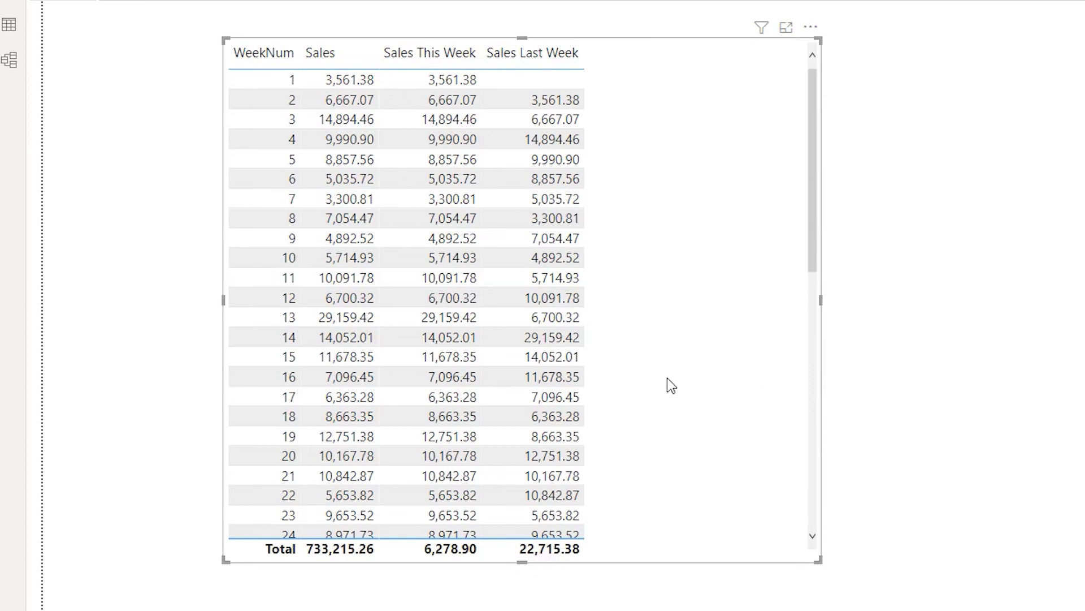
{"action": "left_click", "coordinate": [1076, 385]}
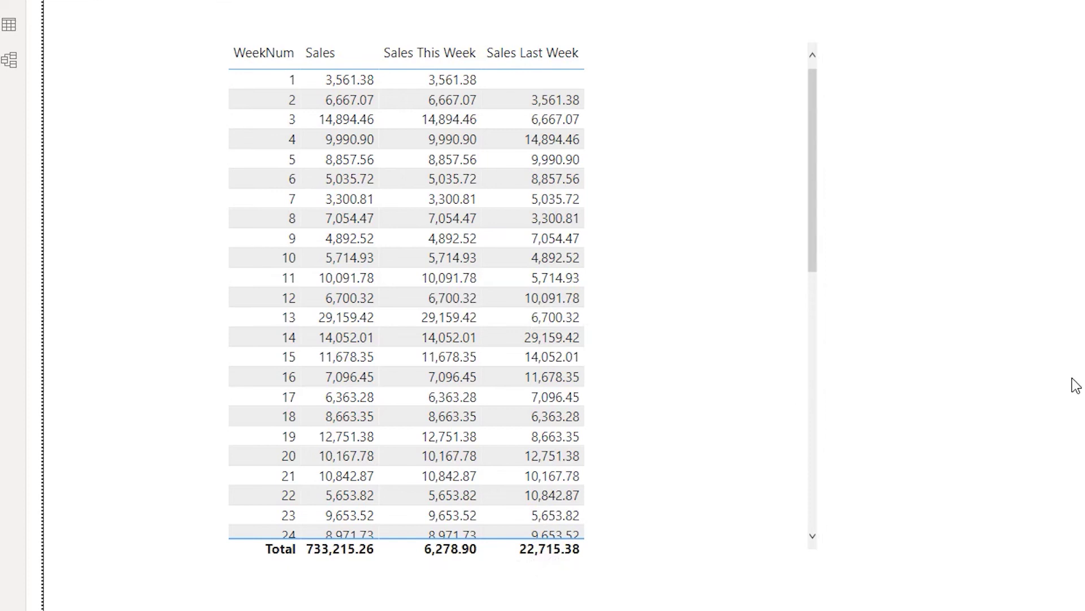
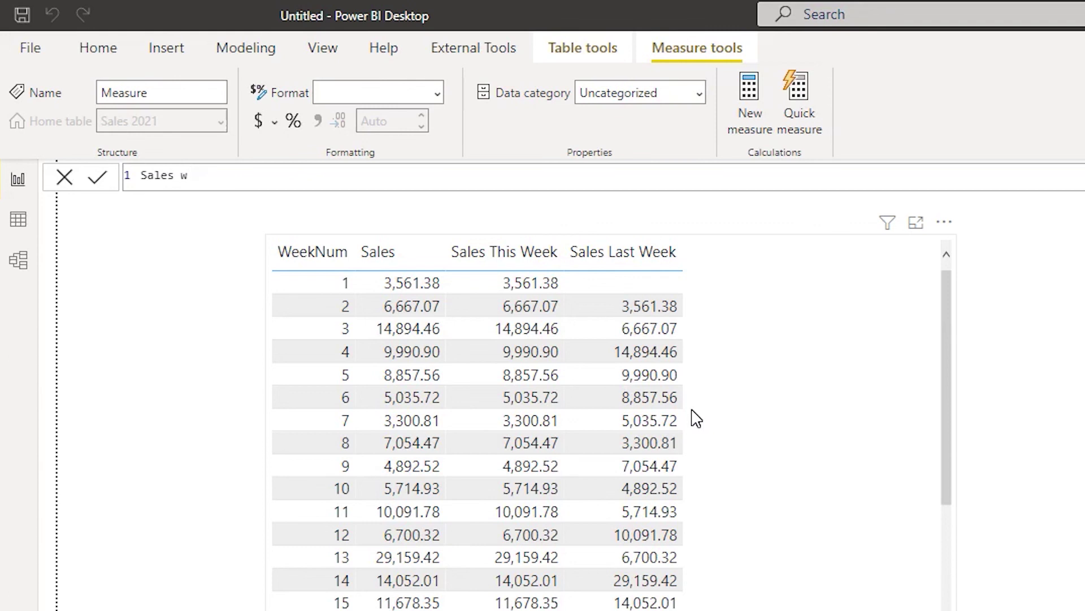
- Name the new measure Sales WOK Change % and start its formula with [Sales This Week]
{"action": "key", "text": "BackSpace"}
{"action": "key", "text": "BackSpace"}
{"action": "type", "text": "Wo"}
{"action": "key", "text": "BackSpace"}
{"action": "key", "text": "BackSpace"}
{"action": "type", "text": "WOK Change % ="}
{"action": "type", "text": "thi"}
{"action": "key", "text": "Tab"}
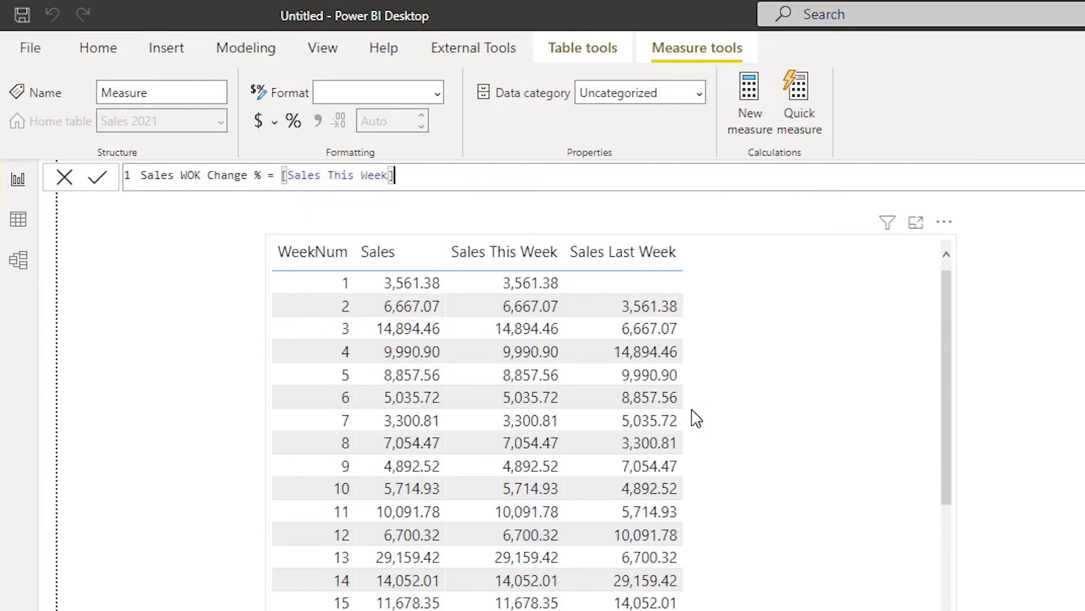
- Subtract 'Sales 2021'[Sales Last Week] from [Sales This Week] in the change formula
{"action": "type", "text": "-las"}
{"action": "key", "text": "Down"}
{"action": "key", "text": "Down"}
{"action": "key", "text": "Down"}
{"action": "key", "text": "Down"}
{"action": "key", "text": "Down"}
{"action": "key", "text": "Up"}
{"action": "key", "text": "Tab"}
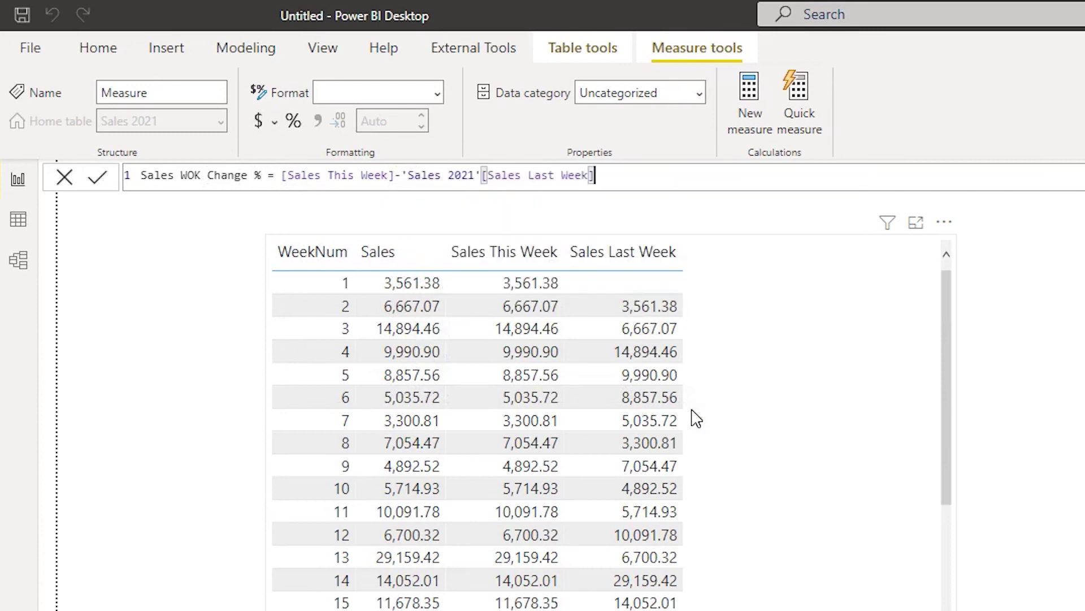
- Append a division by 'Sales 2021'[Sales Last Week] to the change formula and commit the measure
{"action": "type", "text": "/last"}
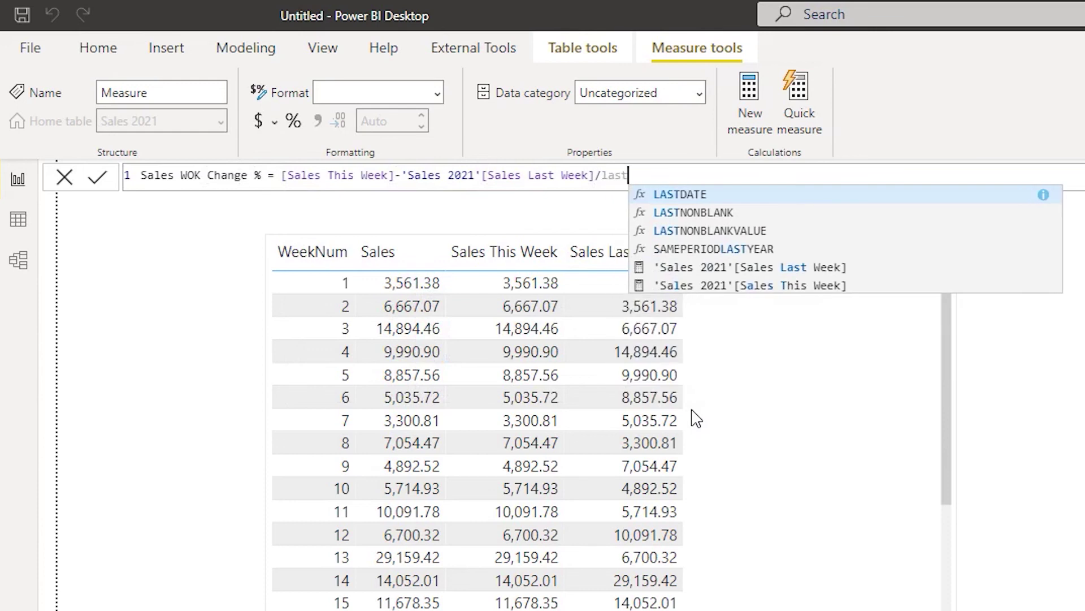
{"action": "key", "text": "Down"}
{"action": "key", "text": "Down"}
{"action": "key", "text": "Down"}
{"action": "key", "text": "Down"}
{"action": "key", "text": "Tab"}
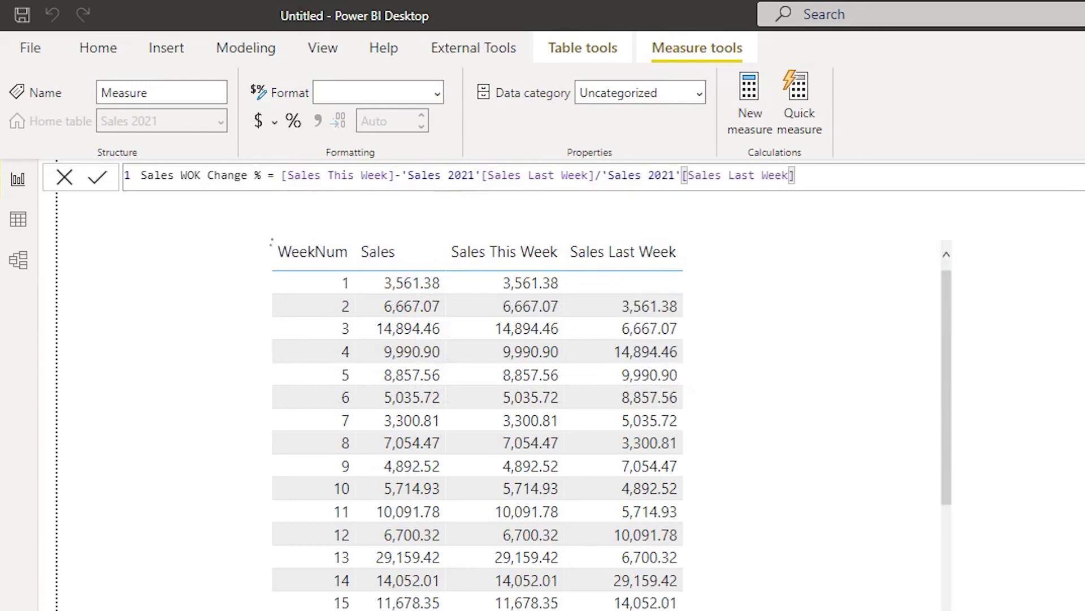
{"action": "key", "text": "Return"}
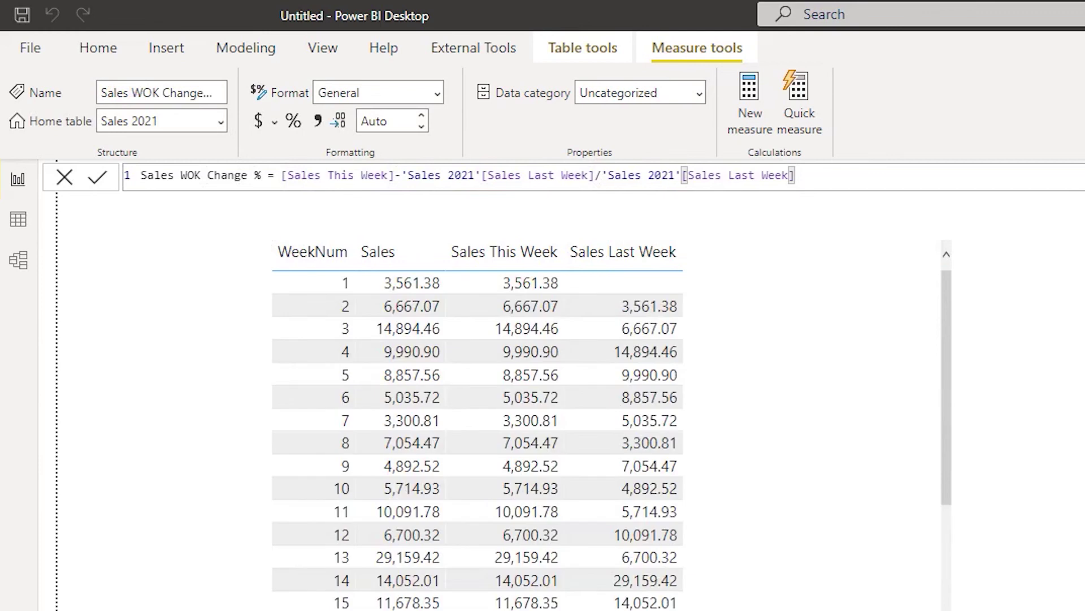
- Correct the measure name to Sales WOW Change % in its formula and commit it
{"action": "left_click", "coordinate": [212, 184]}
{"action": "key", "text": "BackSpace"}
{"action": "type", "text": "W"}
{"action": "key", "text": "Return"}
- Format the Sales WOW Change % measure as a percentage and add it to the table visual
{"action": "left_click", "coordinate": [294, 127]}
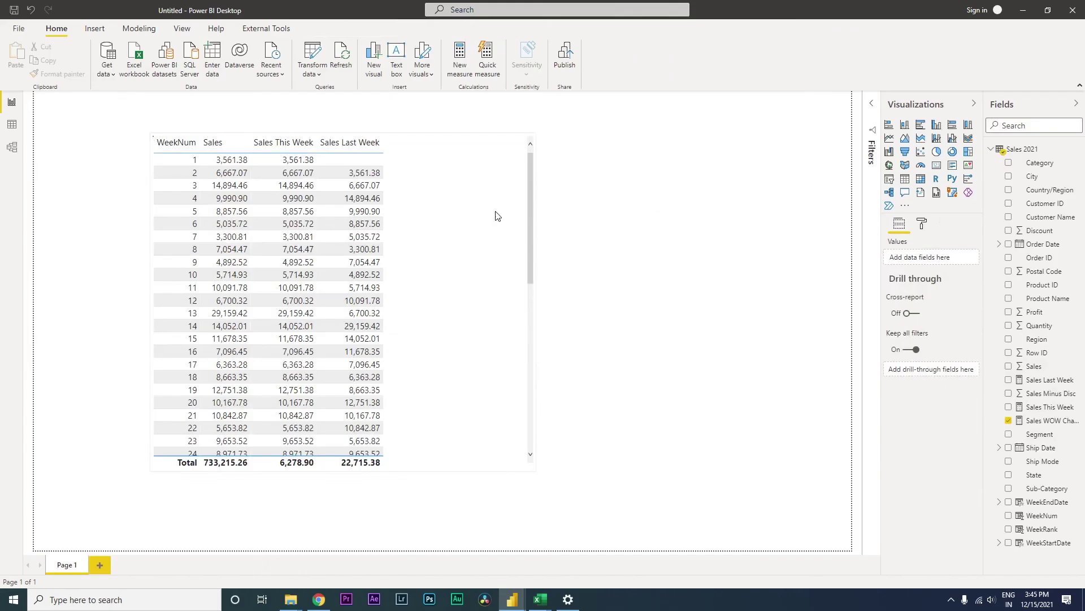
{"action": "left_click", "coordinate": [497, 213]}
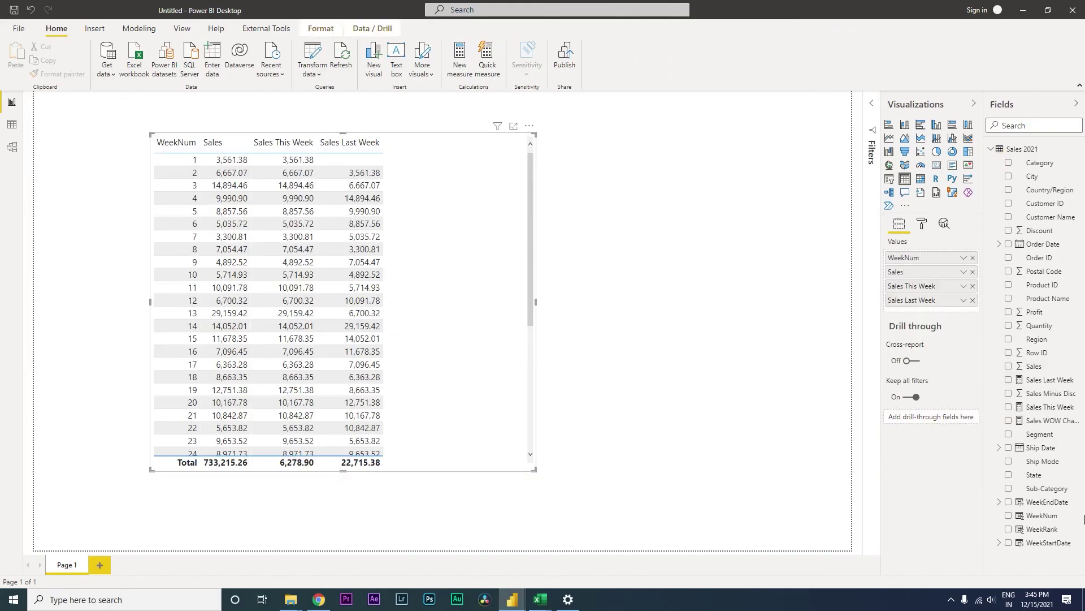
{"action": "left_click", "coordinate": [1009, 421]}
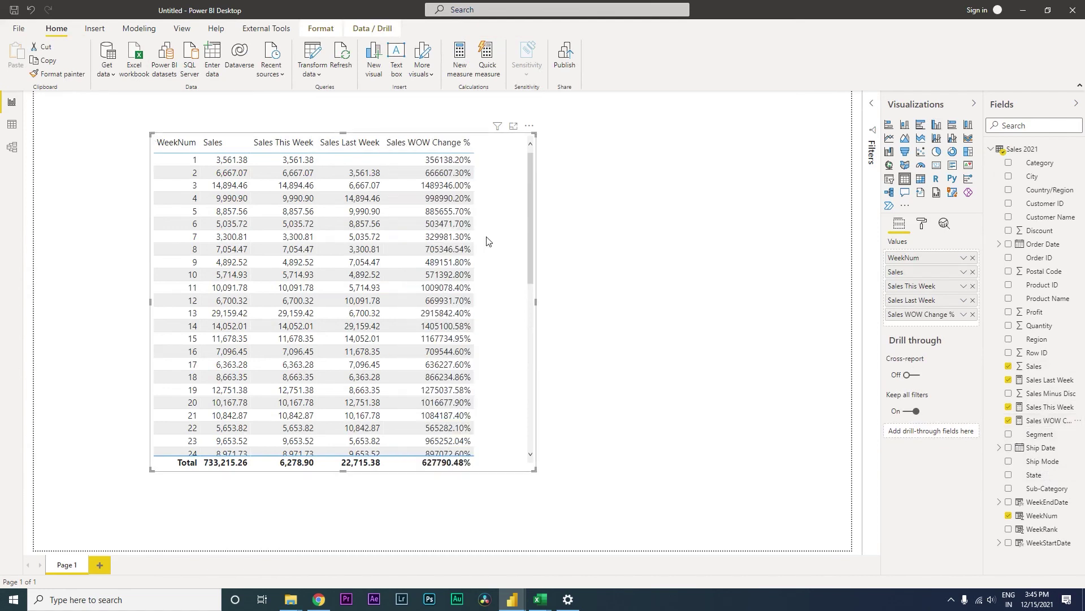
- Enclose the subtraction of Sales Last Week from Sales This Week in parentheses in the Sales WOW Change % formula
{"action": "left_click", "coordinate": [1045, 421]}
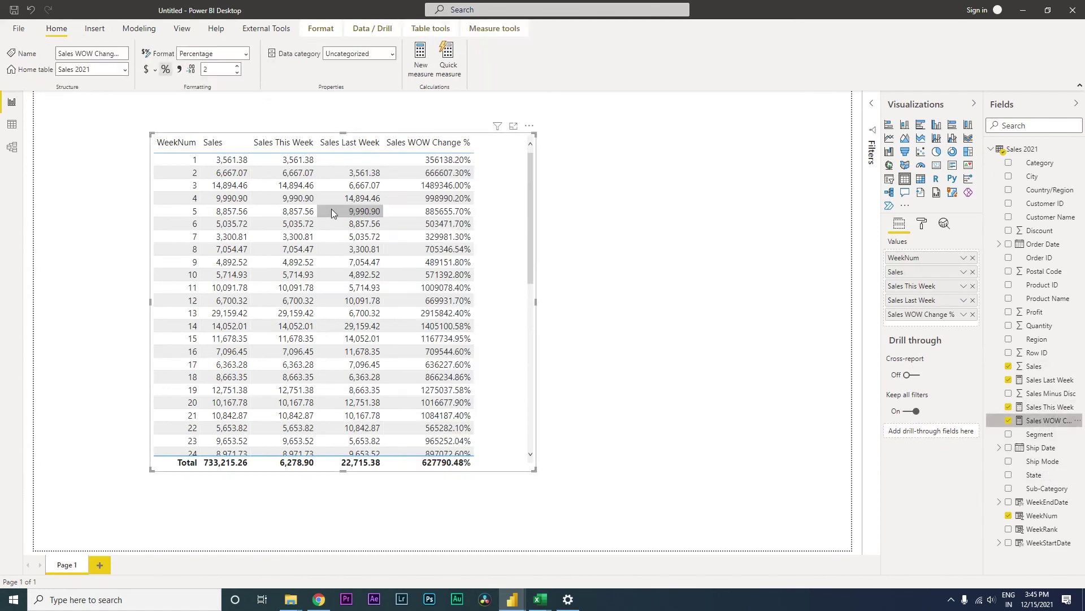
{"action": "left_click", "coordinate": [166, 104]}
{"action": "type", "text": "("}
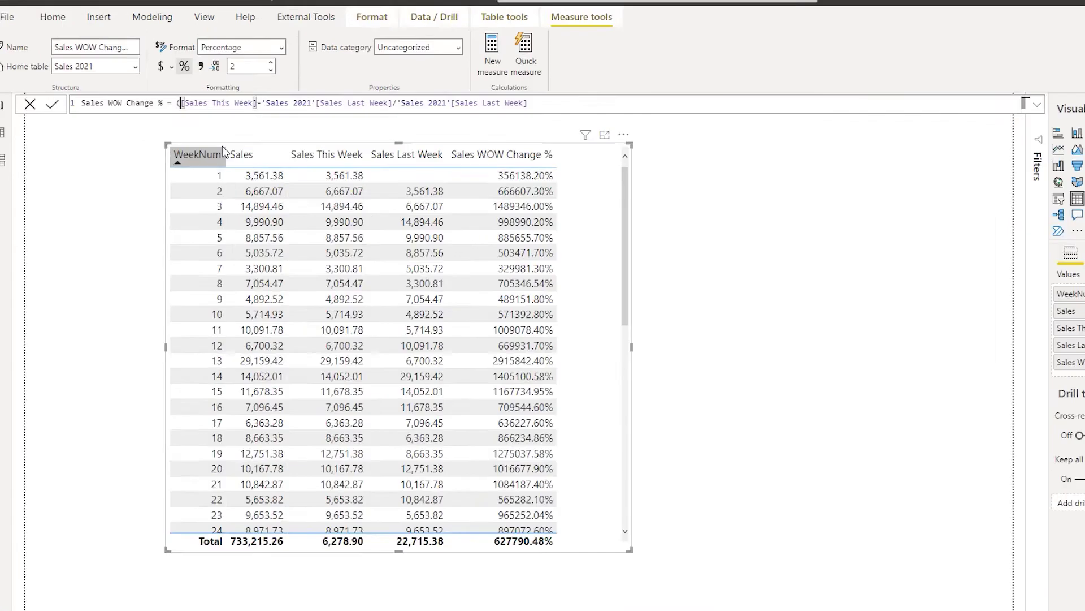
{"action": "left_click", "coordinate": [612, 116]}
{"action": "type", "text": ")"}
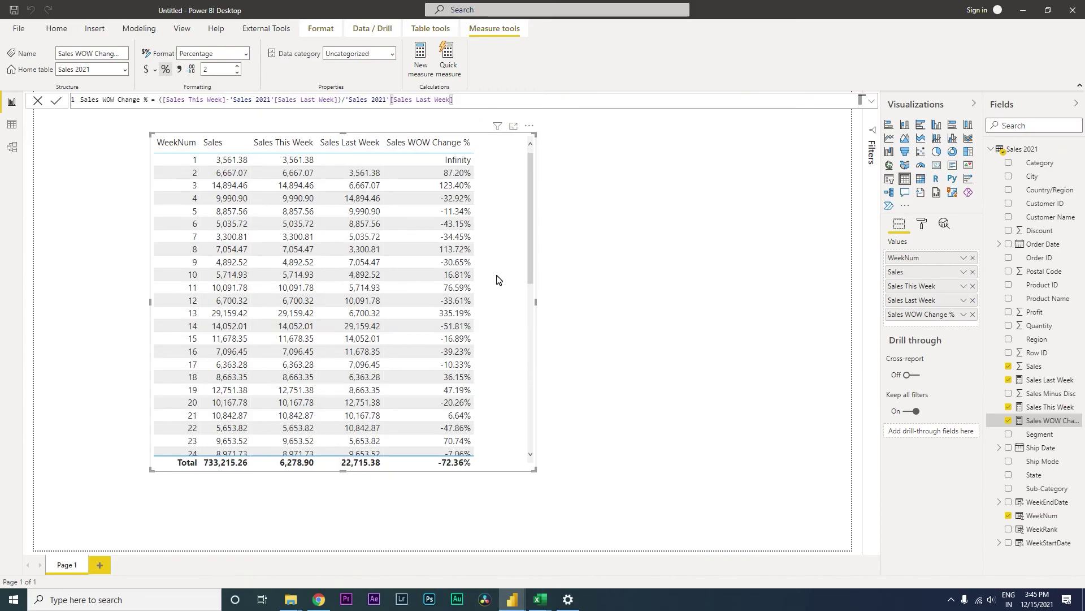
- Insert a separate slicer visual on the page and assign the WeekNum field to it
{"action": "left_click", "coordinate": [775, 267]}
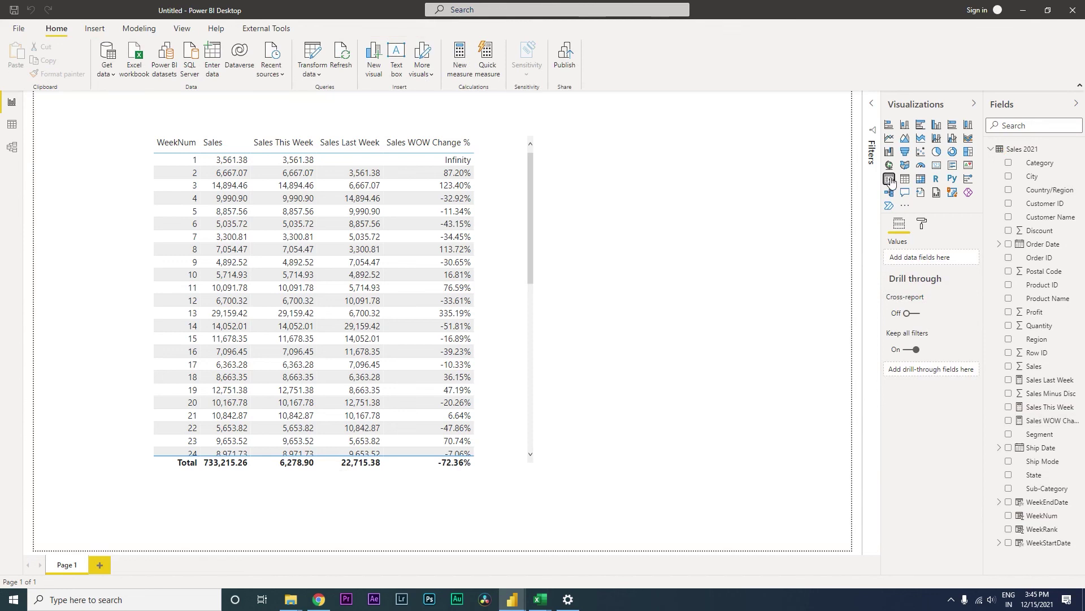
{"action": "left_click", "coordinate": [889, 179]}
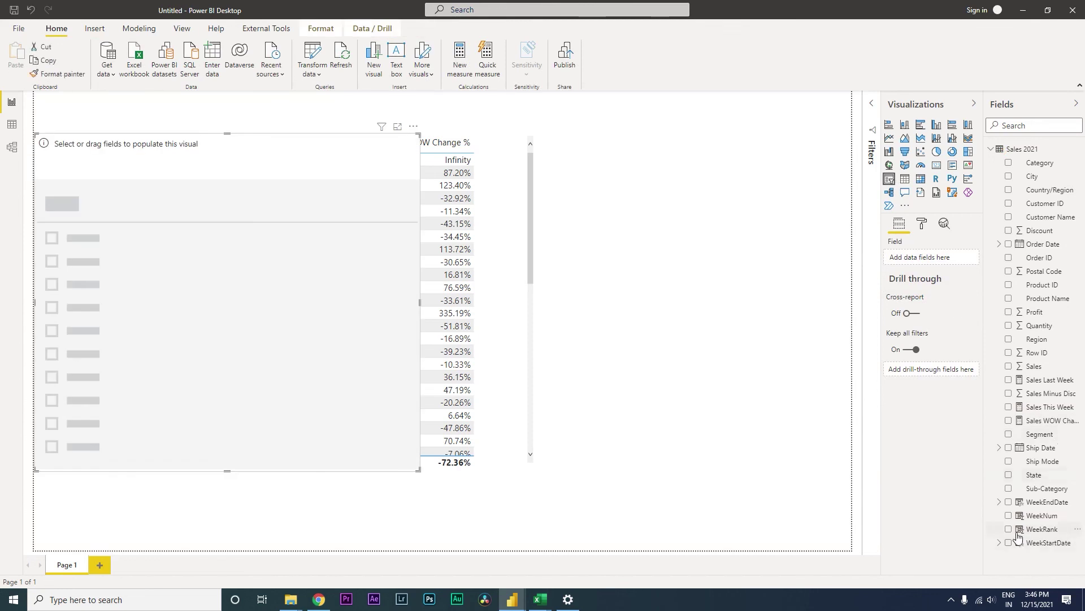
{"action": "left_click_drag", "start_coordinate": [1009, 515], "coordinate": [346, 197]}
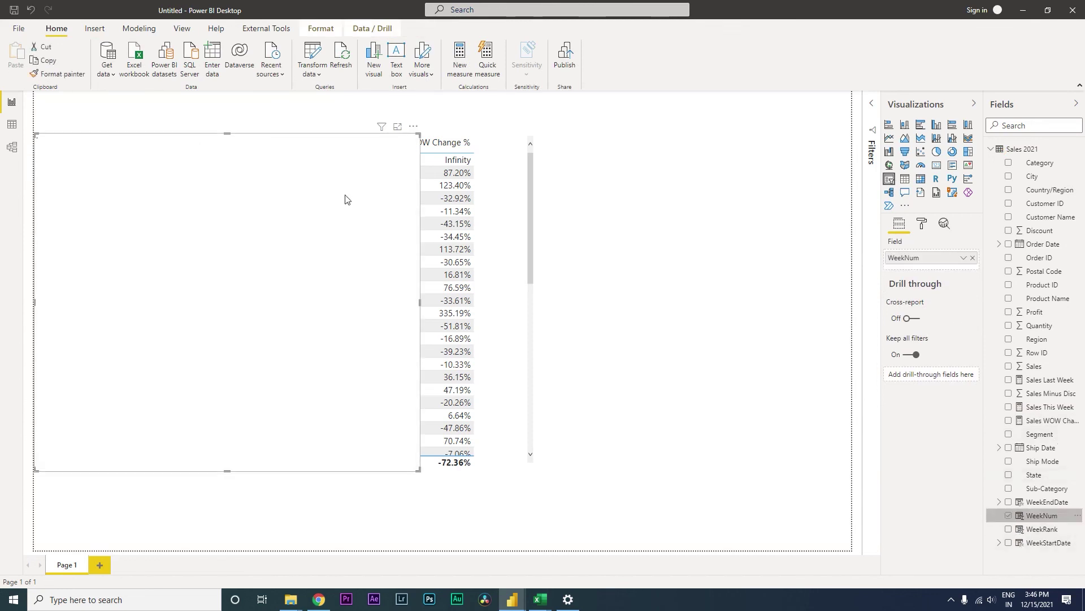
- Change the WeekNum slicer from a range slider to Dropdown style and finally to List style
{"action": "left_click", "coordinate": [413, 126]}
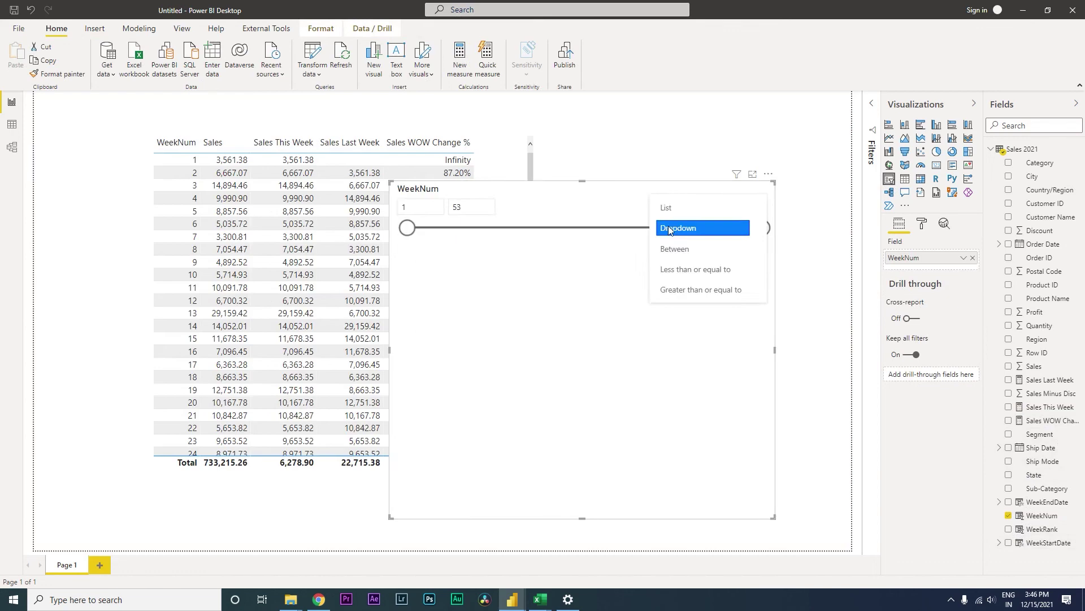
{"action": "left_click", "coordinate": [679, 227]}
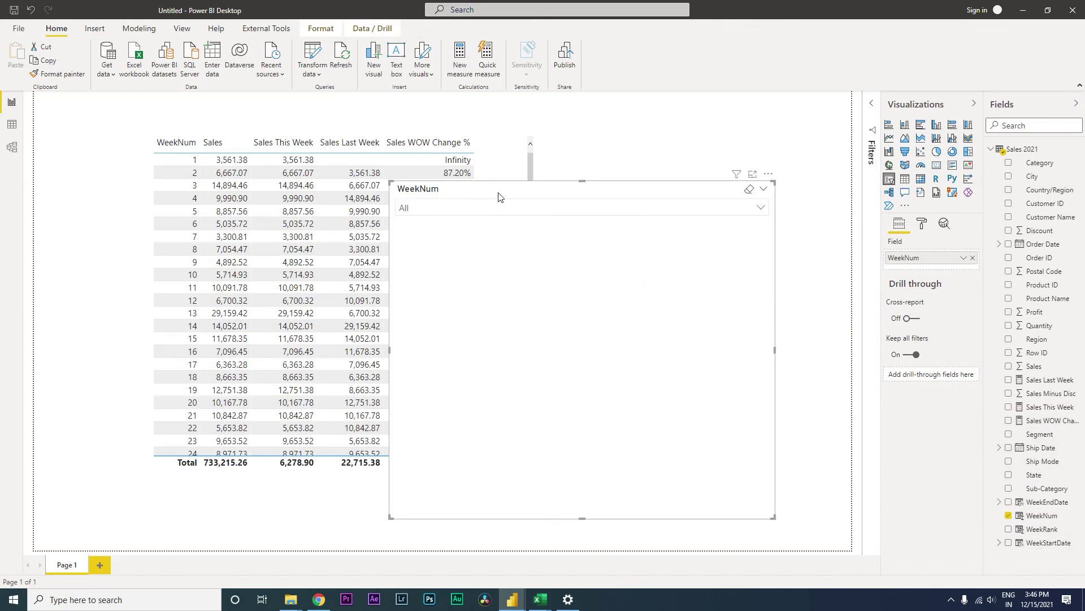
{"action": "left_click", "coordinate": [764, 188]}
{"action": "left_click", "coordinate": [667, 208]}
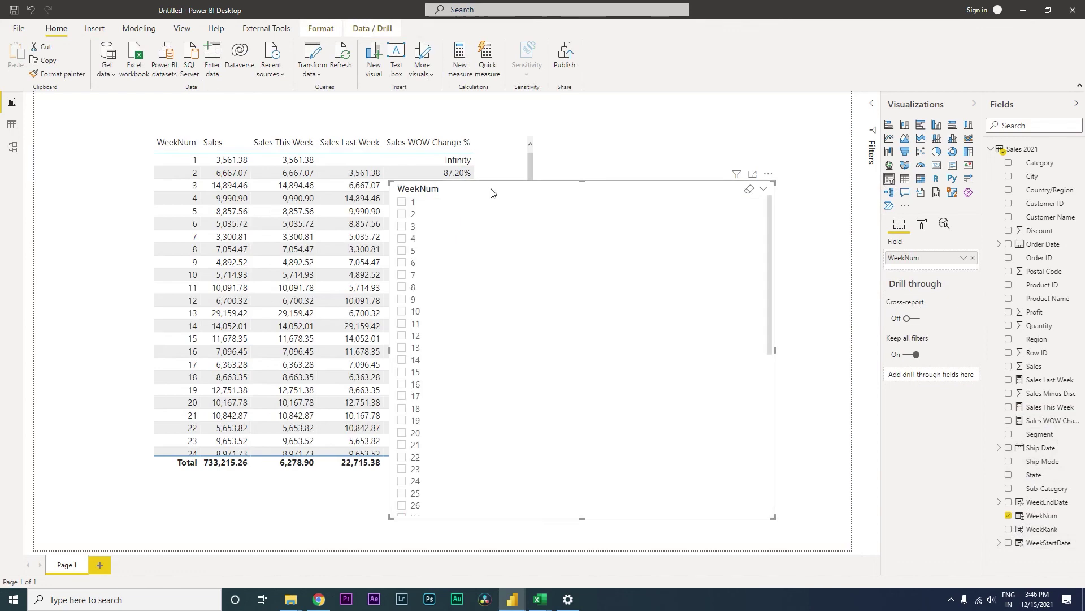
- Narrow the WeekNum slicer and place it in the empty area to the right of the table, clear of its columns
{"action": "left_click_drag", "start_coordinate": [564, 194], "coordinate": [640, 169]}
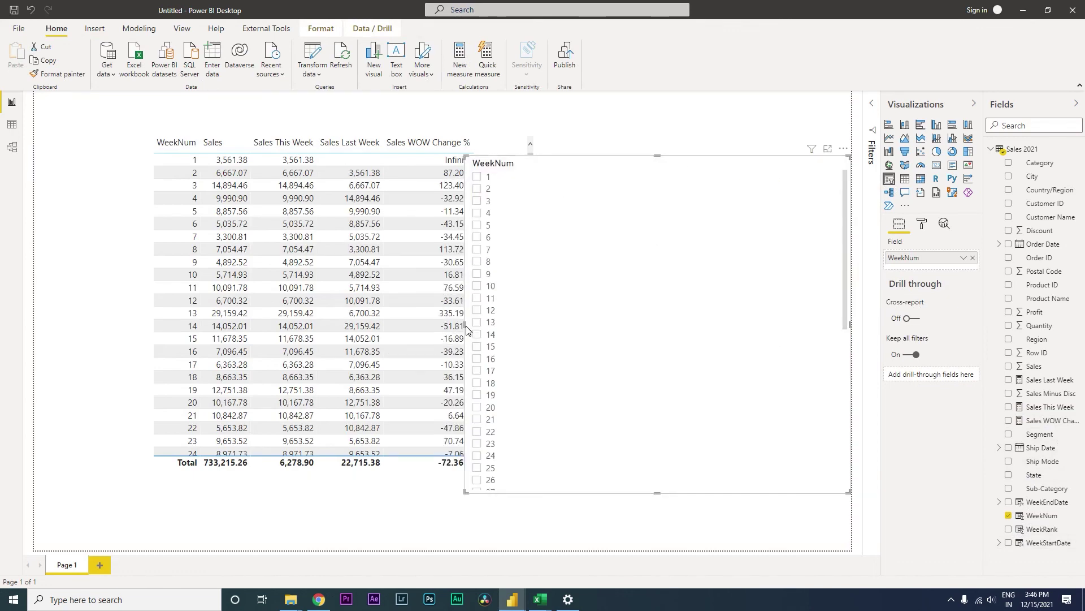
{"action": "left_click_drag", "start_coordinate": [467, 329], "coordinate": [670, 308]}
{"action": "left_click_drag", "start_coordinate": [756, 201], "coordinate": [711, 181]}
- Check the table for weeks 1 through 8 one at a time with the WeekNum slicer, return to week 7, and clear the slicer selection
{"action": "left_click", "coordinate": [645, 158]}
{"action": "left_click", "coordinate": [645, 171]}
{"action": "left_click", "coordinate": [648, 182]}
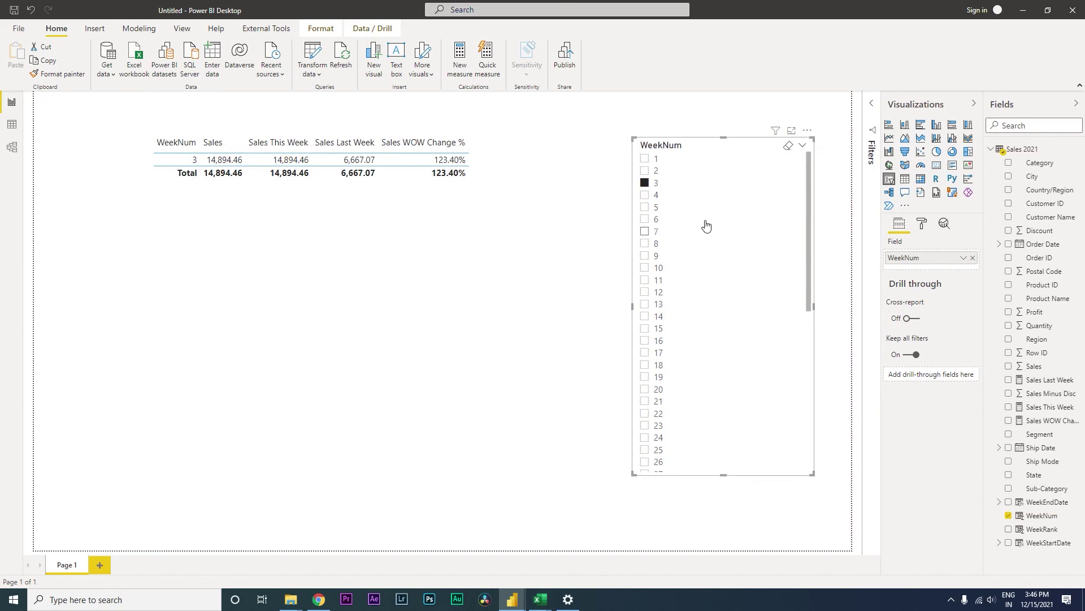
{"action": "left_click", "coordinate": [647, 195]}
{"action": "left_click", "coordinate": [647, 207]}
{"action": "left_click", "coordinate": [648, 219]}
{"action": "left_click", "coordinate": [647, 231]}
{"action": "left_click", "coordinate": [650, 243]}
{"action": "left_click", "coordinate": [650, 232]}
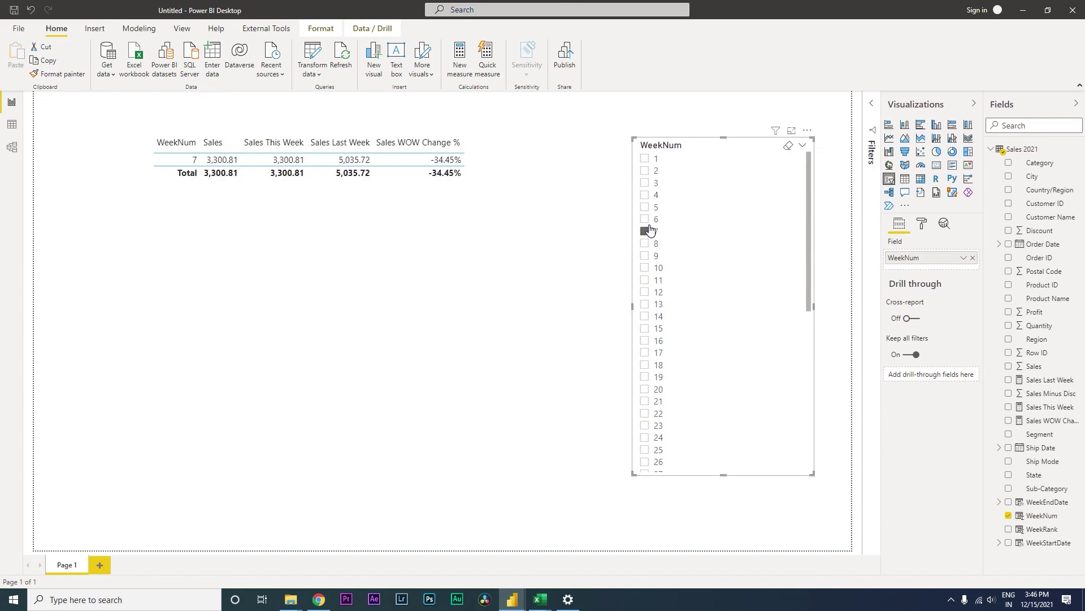
{"action": "left_click", "coordinate": [788, 146]}
{"action": "left_click", "coordinate": [505, 172]}
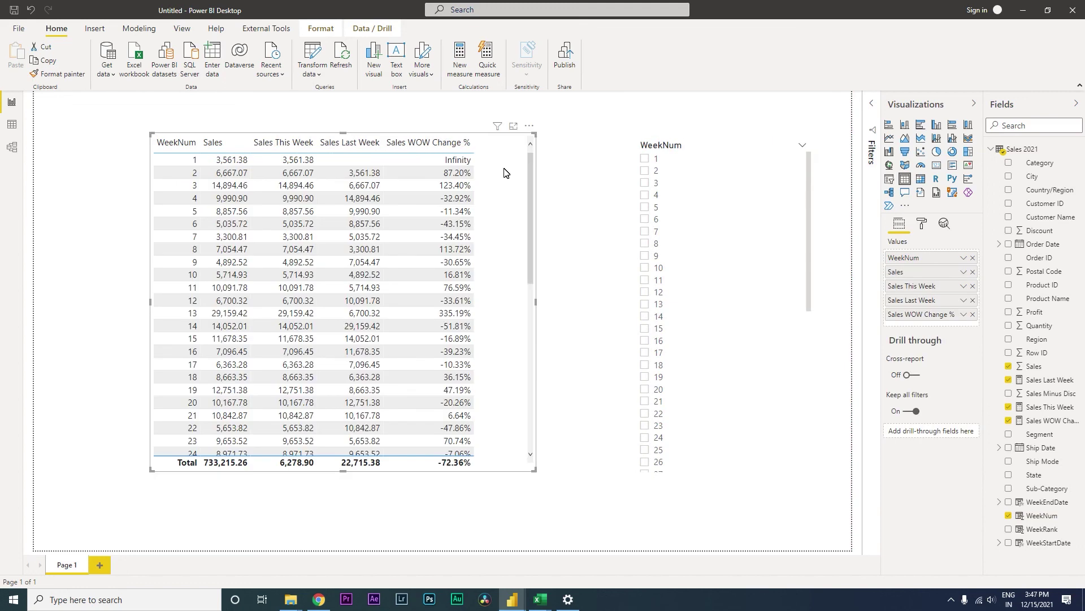